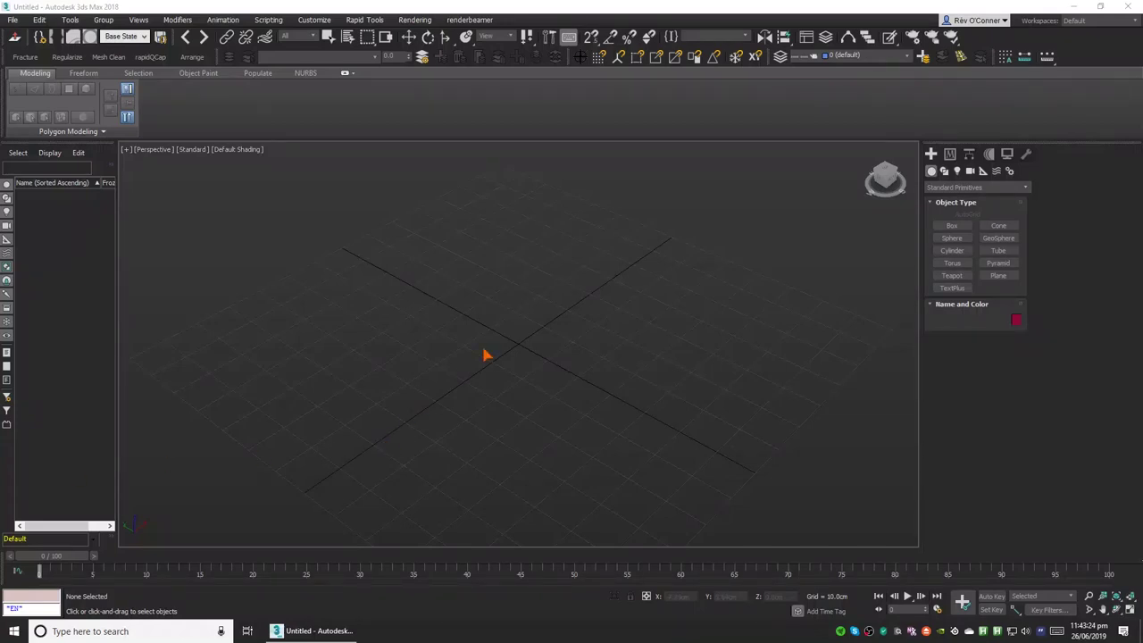
Create a standard primitive box about 56 cm long near the centre of the grid.
left_click(483, 349)
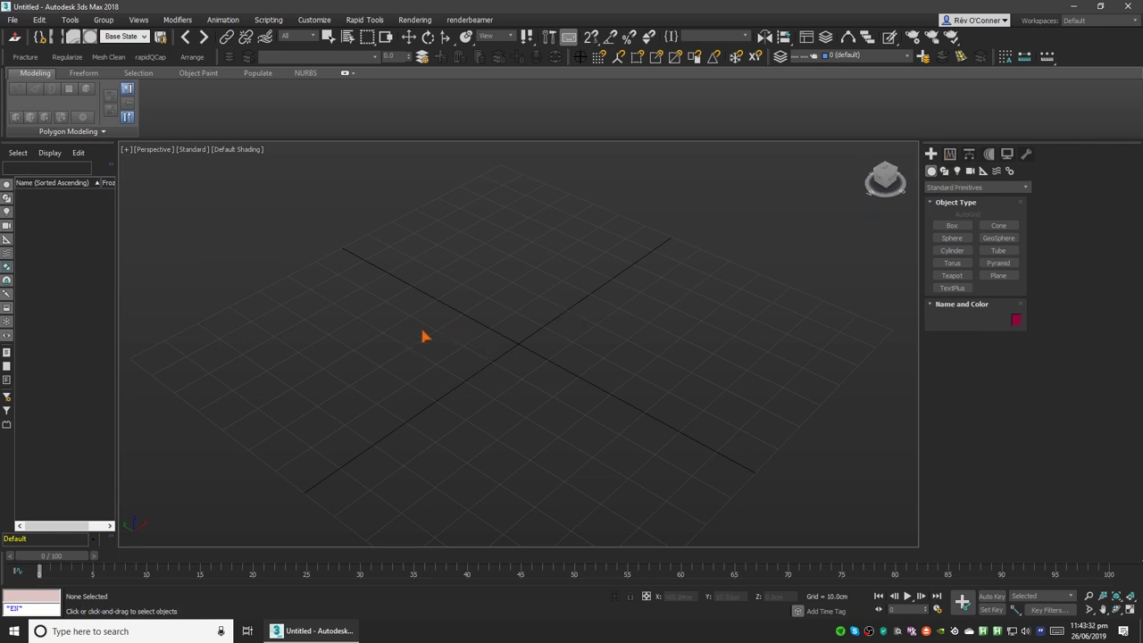
middle_click_drag(540, 369, 510, 378)
left_click(952, 225)
middle_click_drag(450, 400, 411, 413)
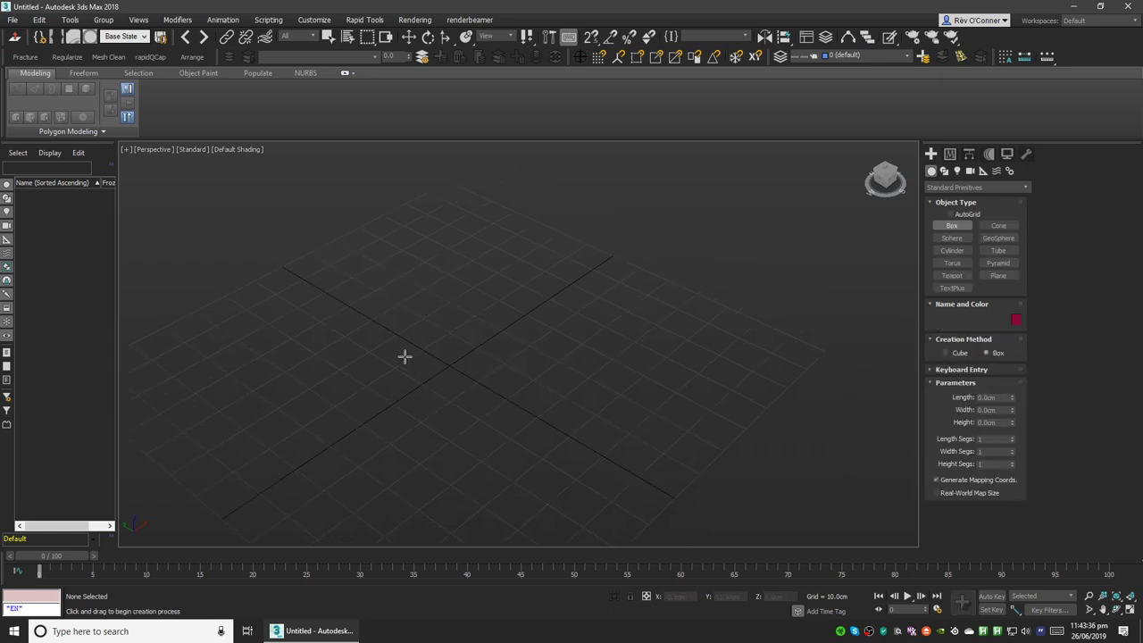
left_click_drag(362, 346, 617, 365)
left_click(611, 351)
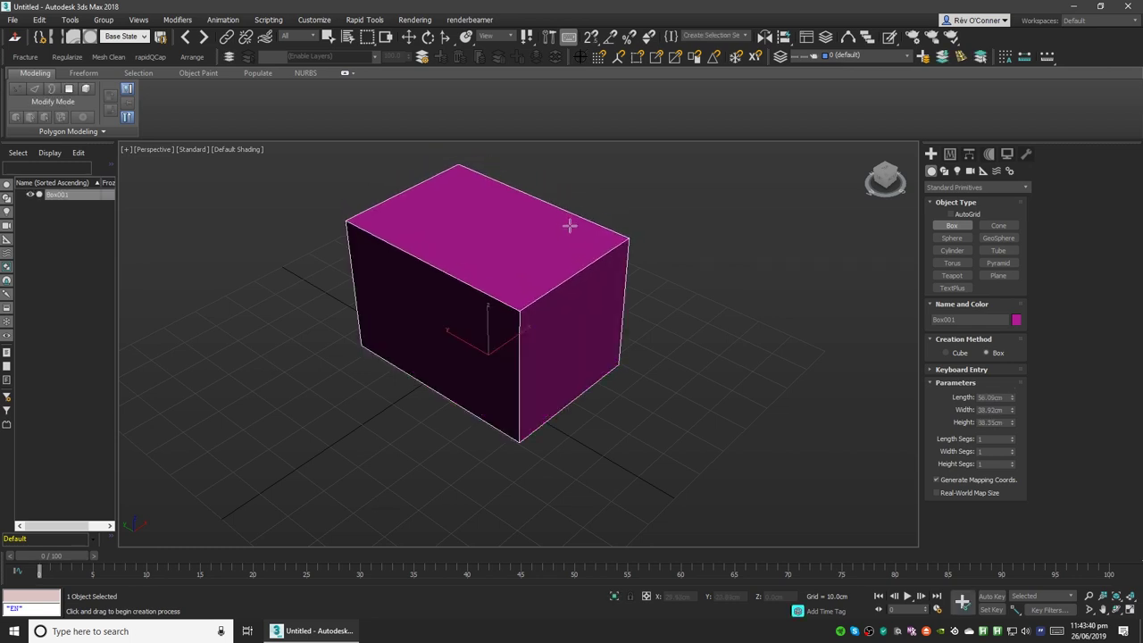
left_click(569, 228)
middle_click_drag(515, 321, 465, 353)
right_click(475, 366)
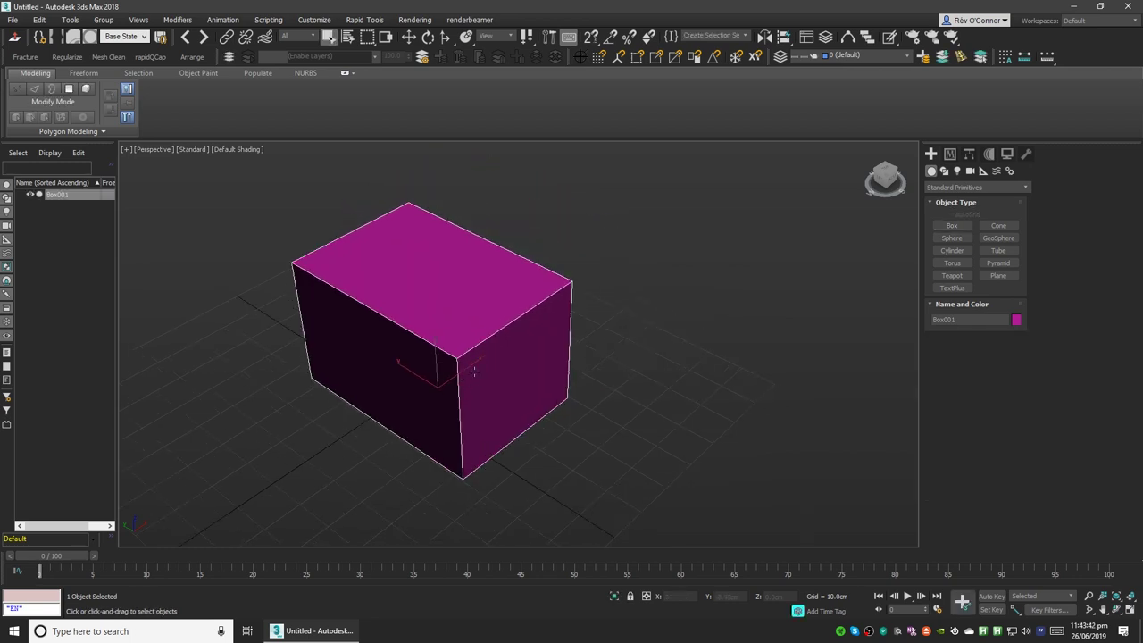
Convert the box to an Editable Poly.
right_click(476, 366)
mouse_move(551, 523)
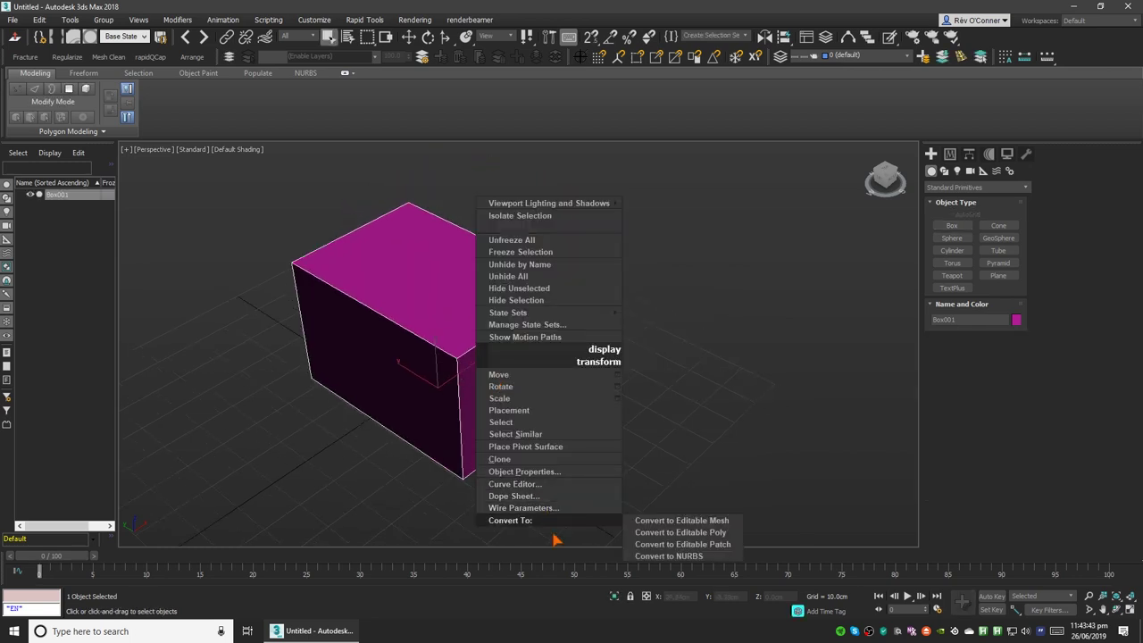
left_click(670, 532)
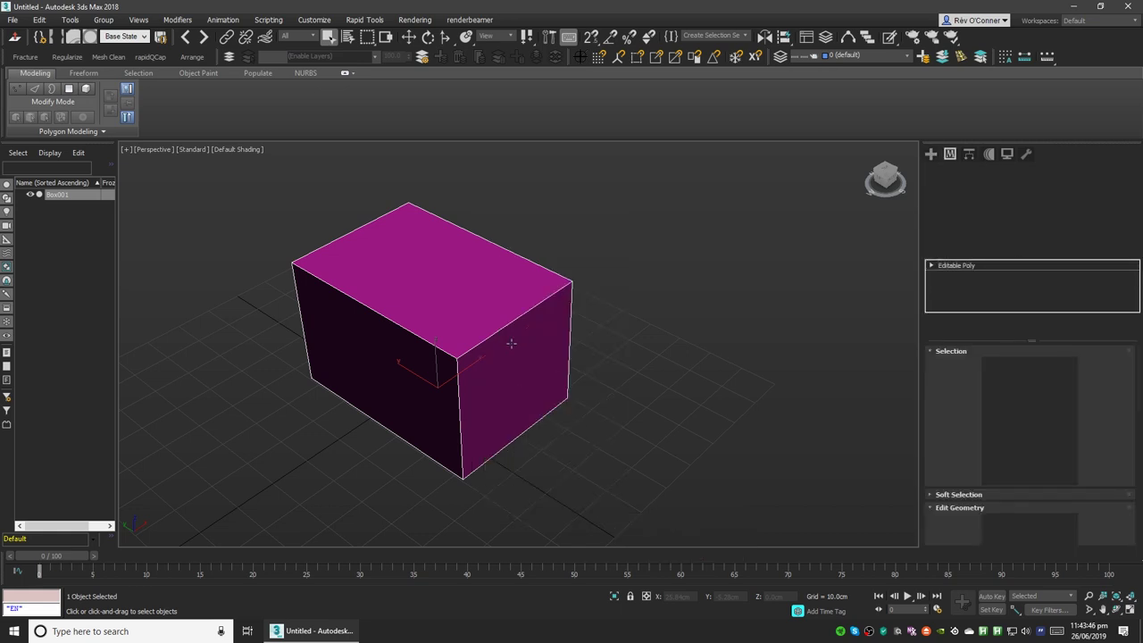
At vertex level, cut both corner-to-corner diagonals across the box's top face so they cross in the middle.
middle_click_drag(508, 345, 479, 341, "alt")
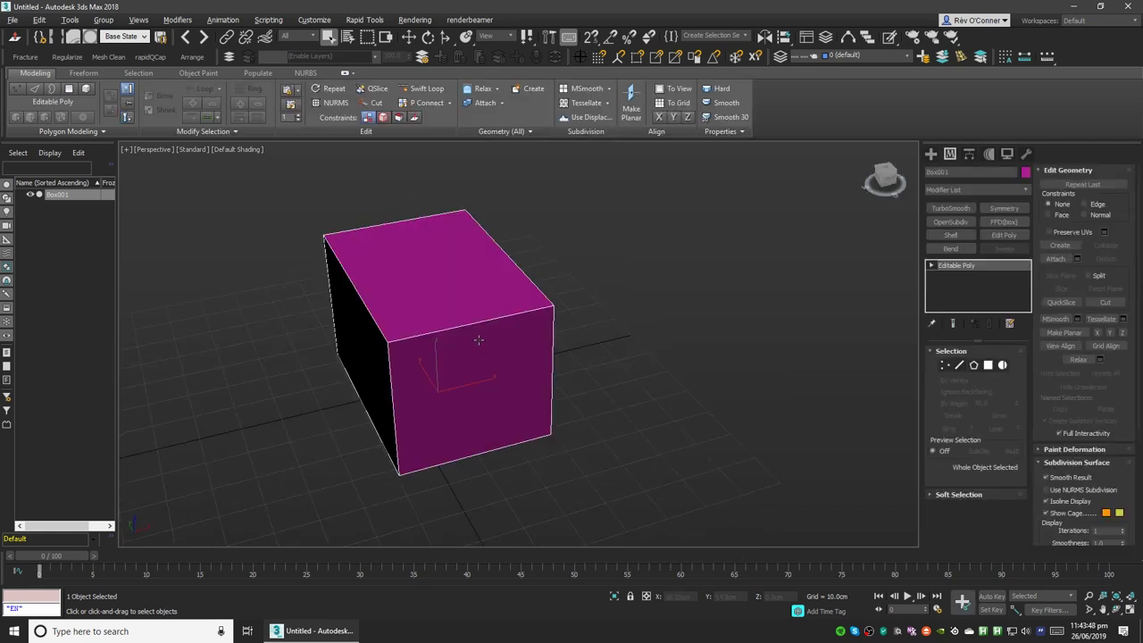
key("1")
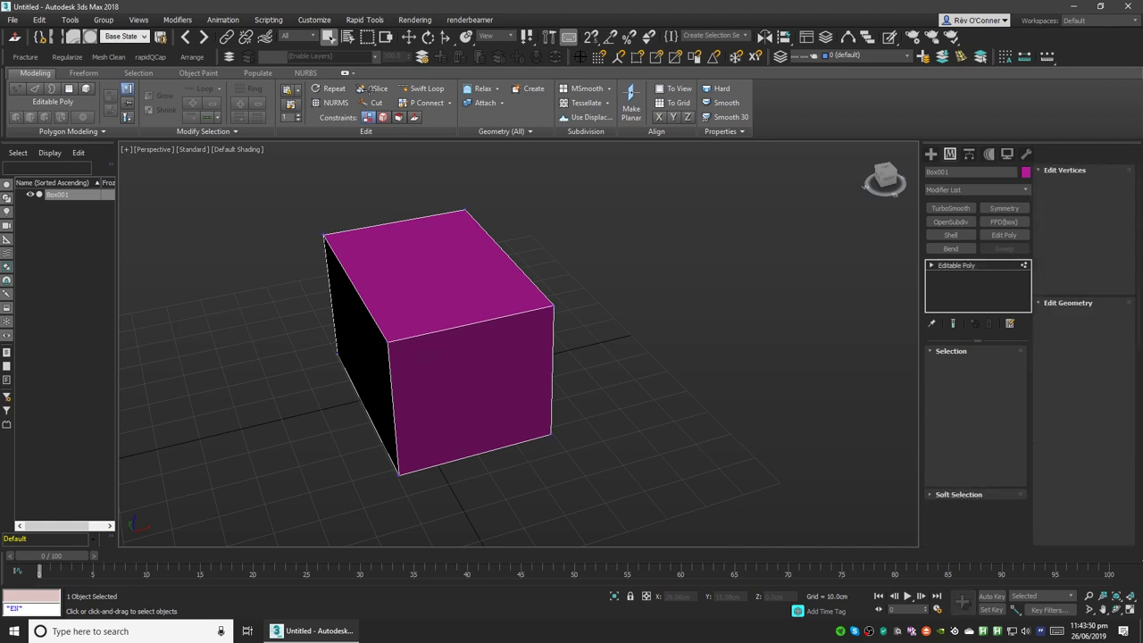
left_click(377, 104)
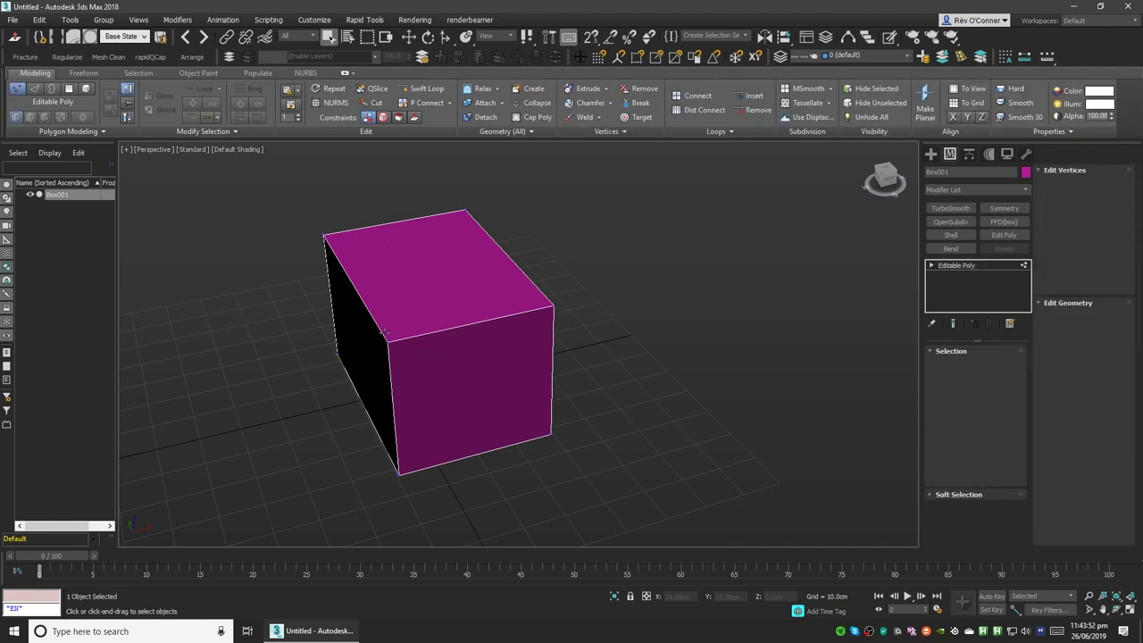
left_click(388, 339)
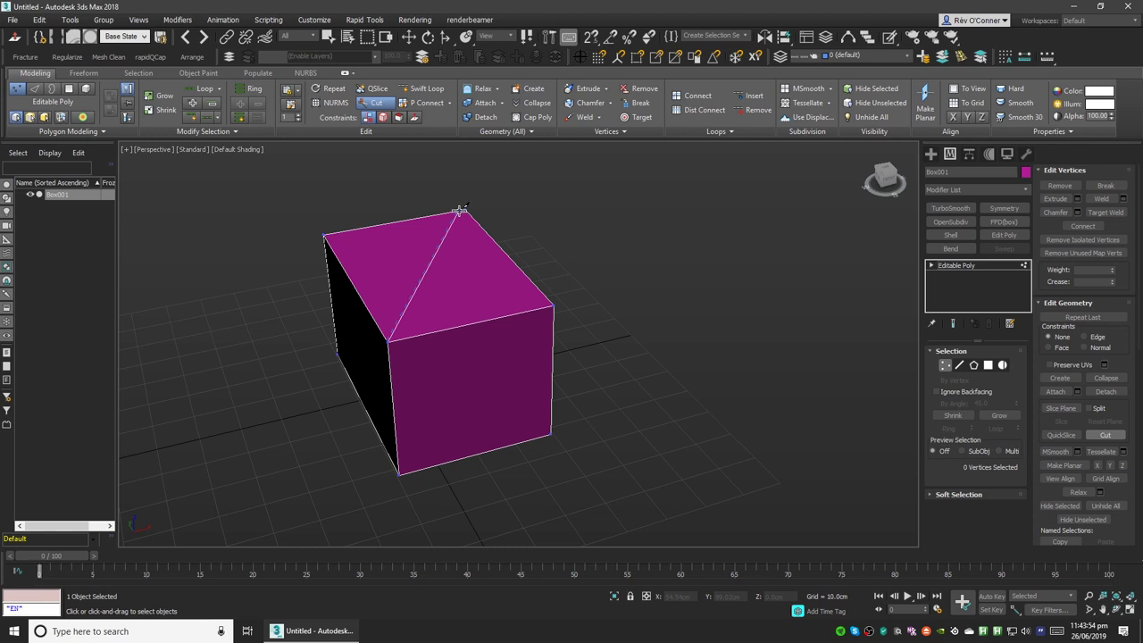
left_click(464, 212)
middle_click_drag(459, 214, 431, 268, "alt")
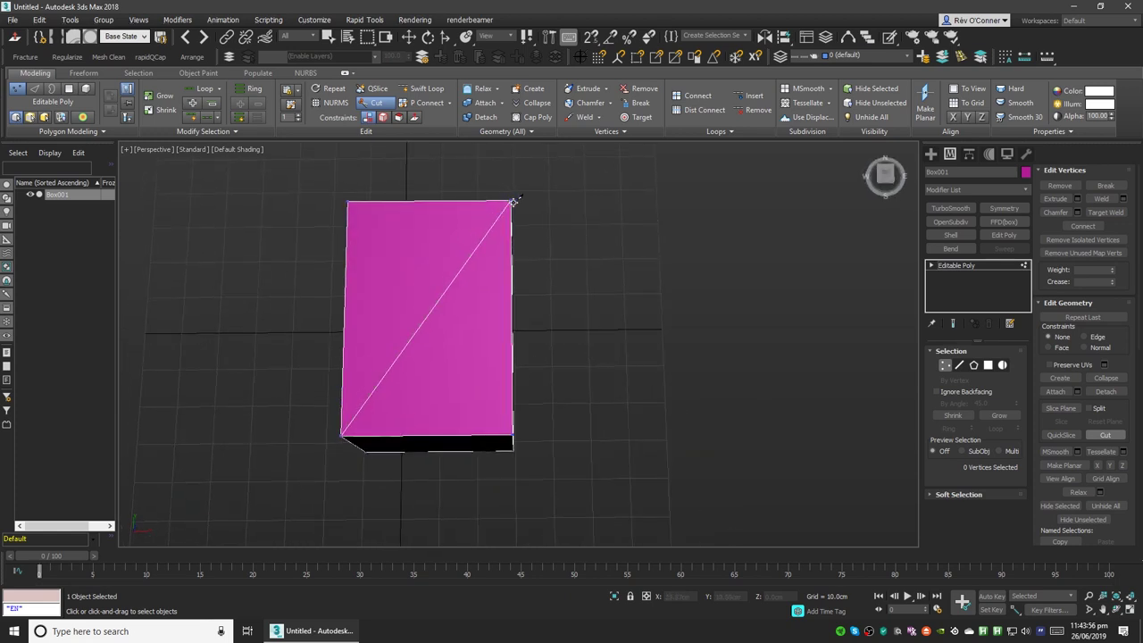
left_click(510, 201)
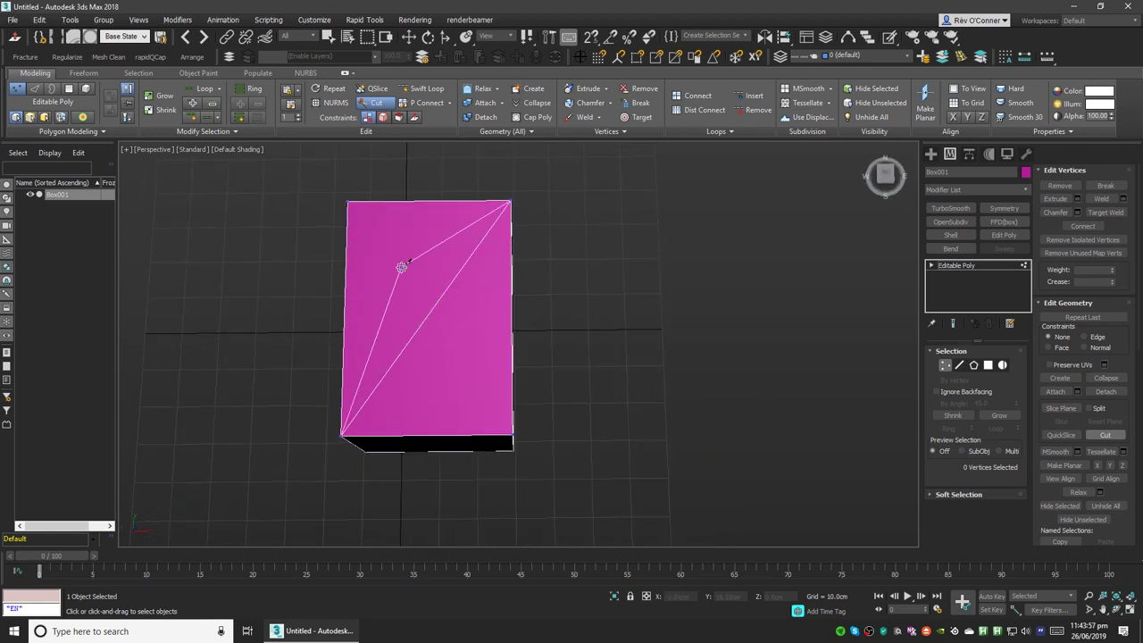
left_click(347, 201)
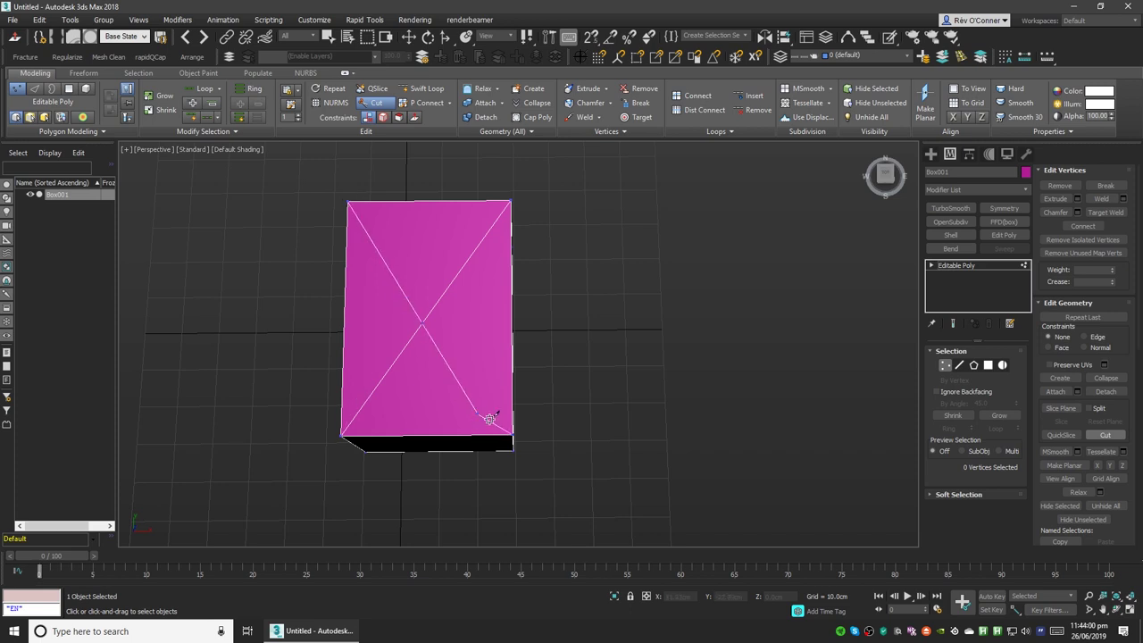
left_click(514, 434)
middle_click_drag(490, 438, 560, 383, "alt")
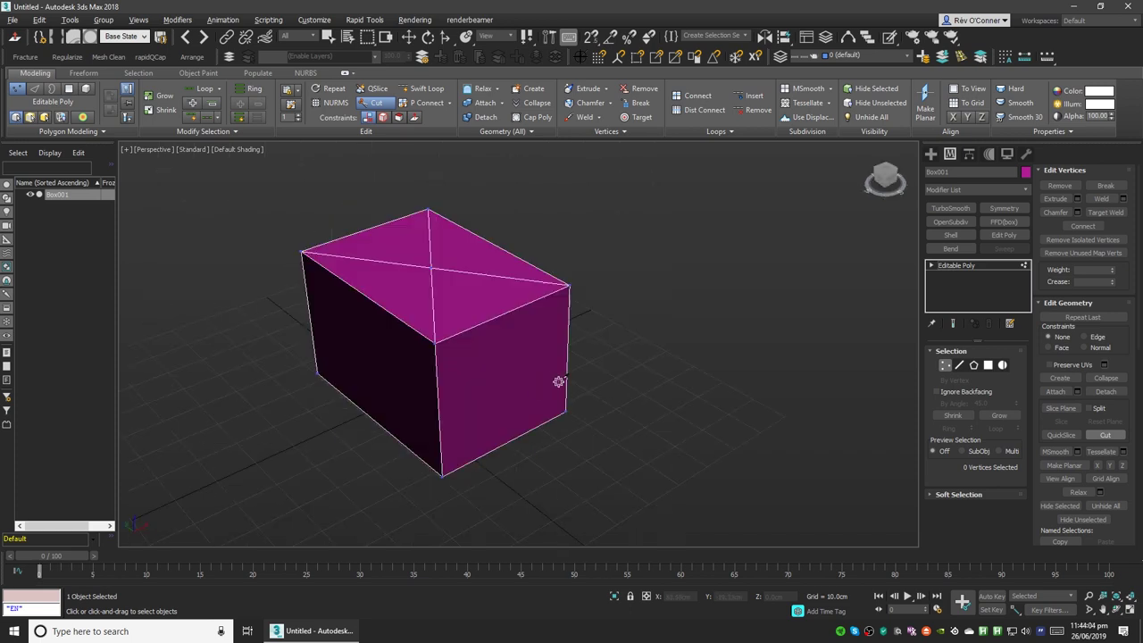
right_click(510, 378)
At edge level, select one vertical corner edge and extend the selection as a ring to all four vertical edges.
middle_click_drag(457, 407, 506, 350, "alt")
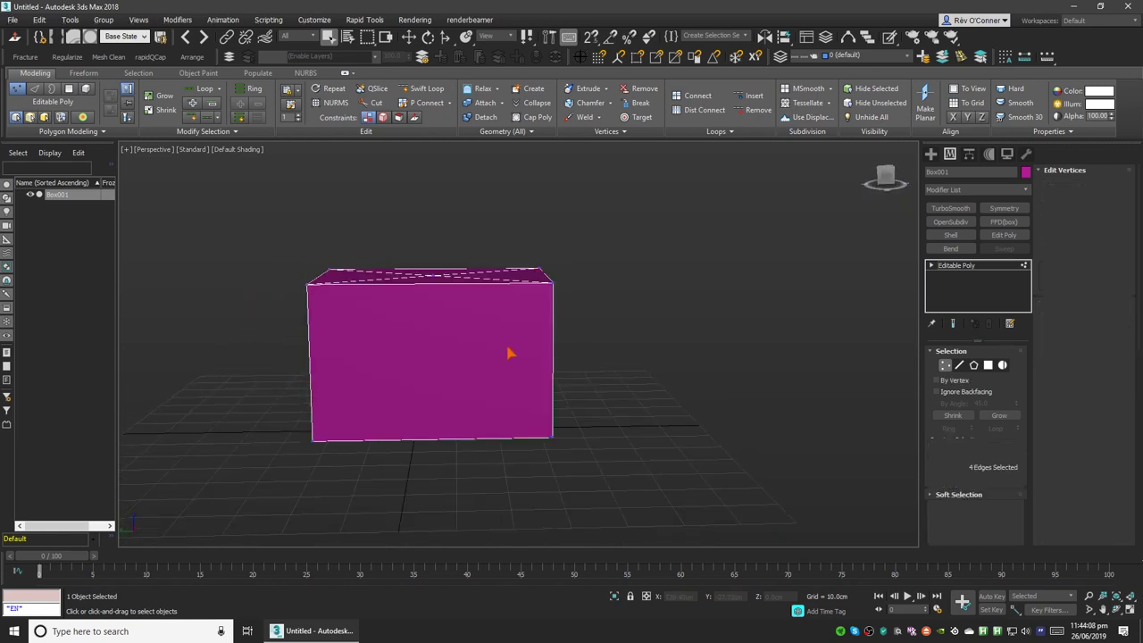
key("2")
middle_click_drag(480, 365, 442, 396, "alt")
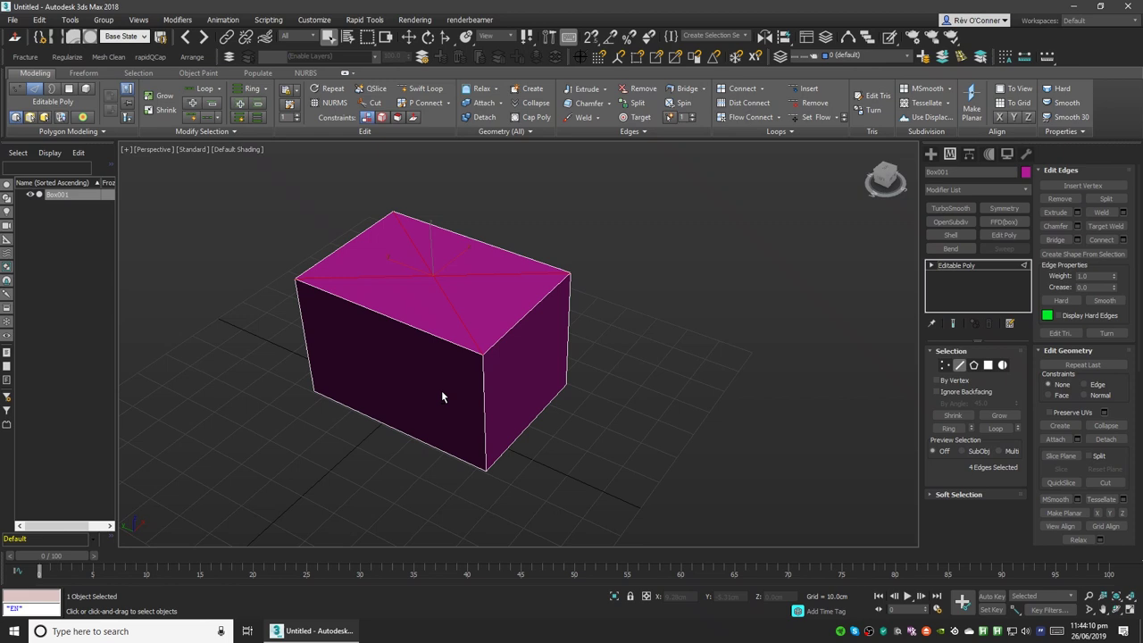
middle_click_drag(452, 310, 419, 406, "alt")
left_click(419, 396)
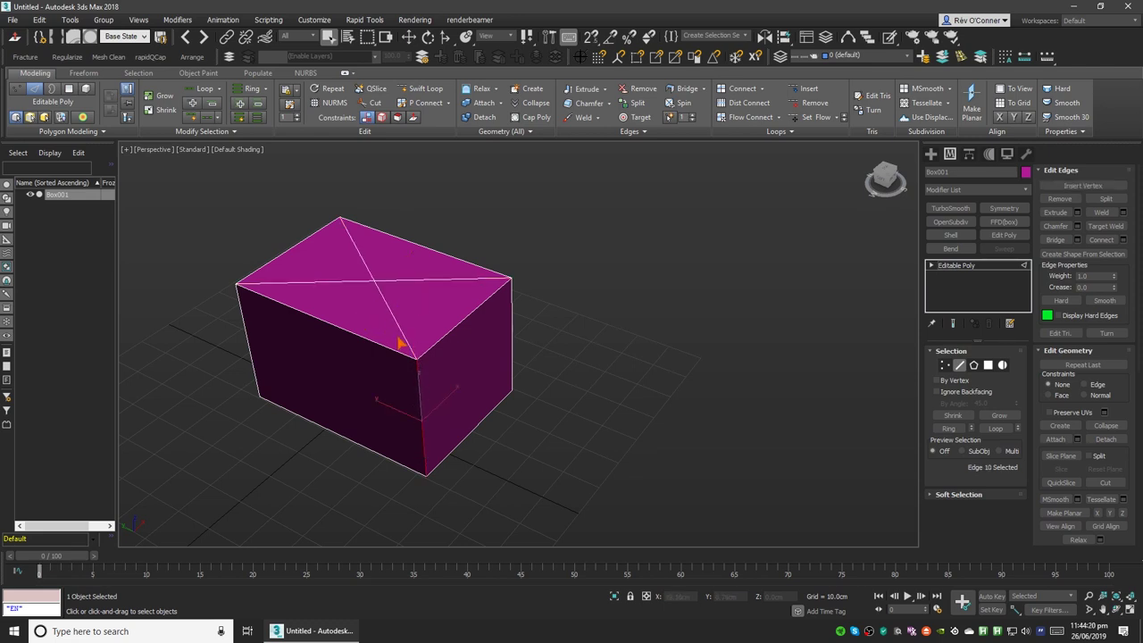
middle_click_drag(438, 420, 415, 388, "alt")
middle_click_drag(493, 356, 411, 440, "alt")
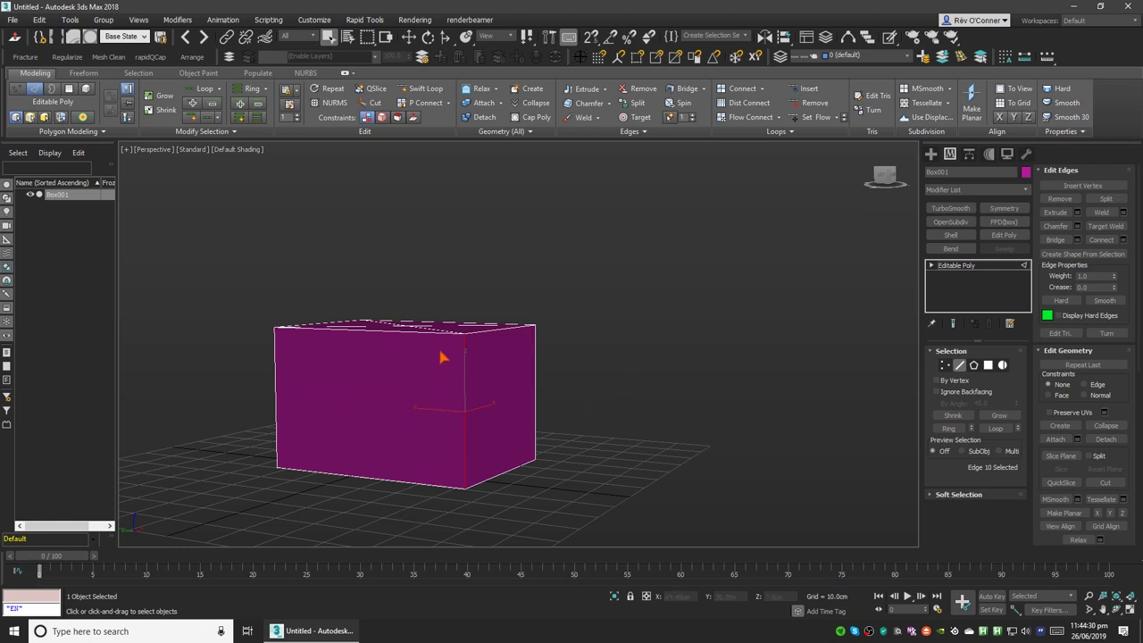
middle_click_drag(447, 452, 443, 424, "alt")
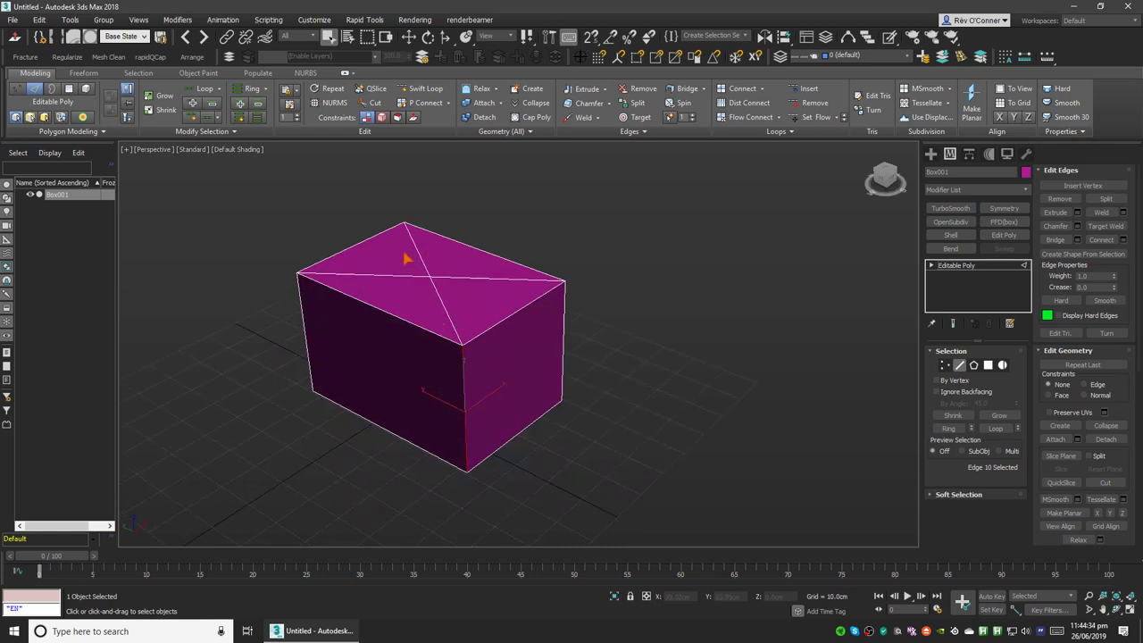
middle_click_drag(432, 336, 463, 377, "alt")
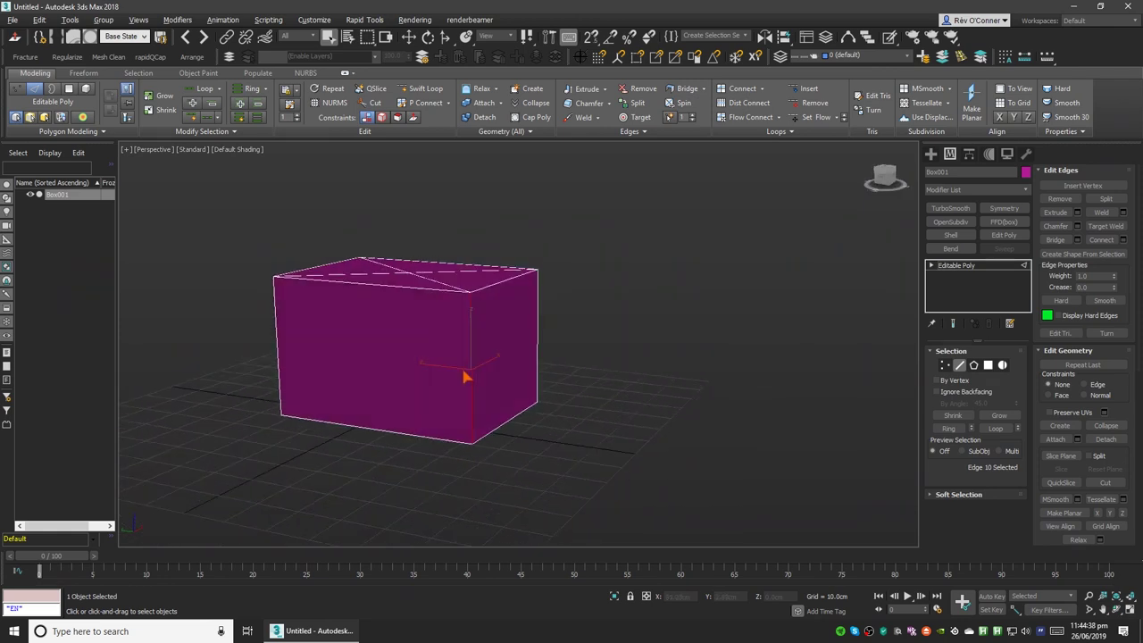
key("alt+r")
middle_click_drag(351, 383, 444, 386, "alt")
key("alt+x")
key("alt+x")
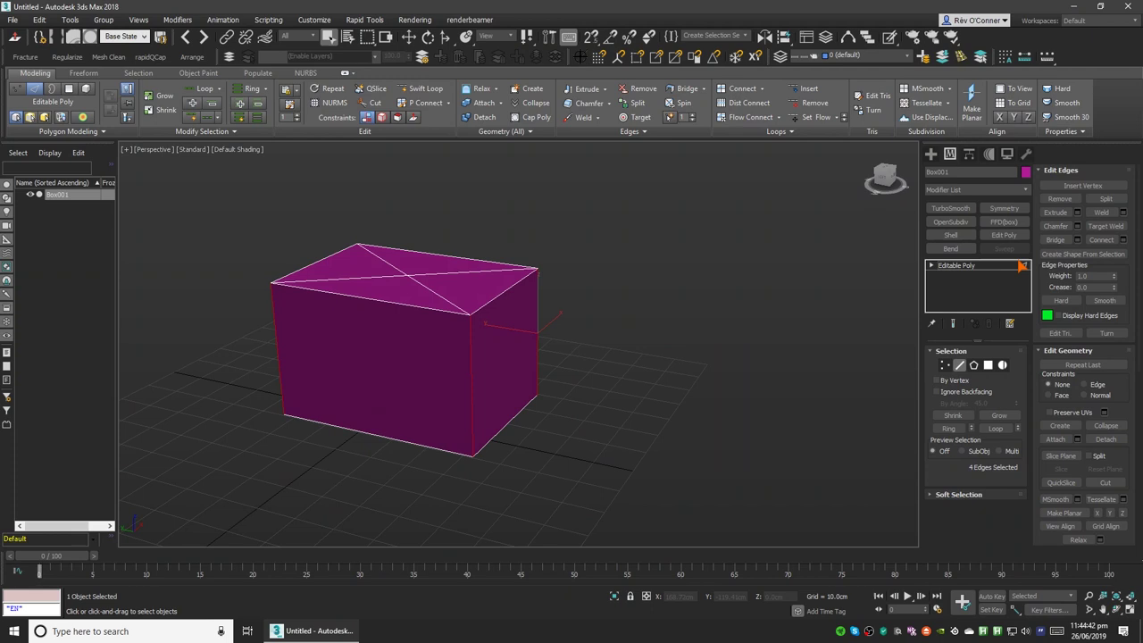
Chamfer the four vertical edges with an amount of about 5.69 cm and 4 connect edge segments.
left_click(1078, 228)
middle_click_drag(360, 327, 426, 386, "alt")
scroll(425, 387, "up", 5)
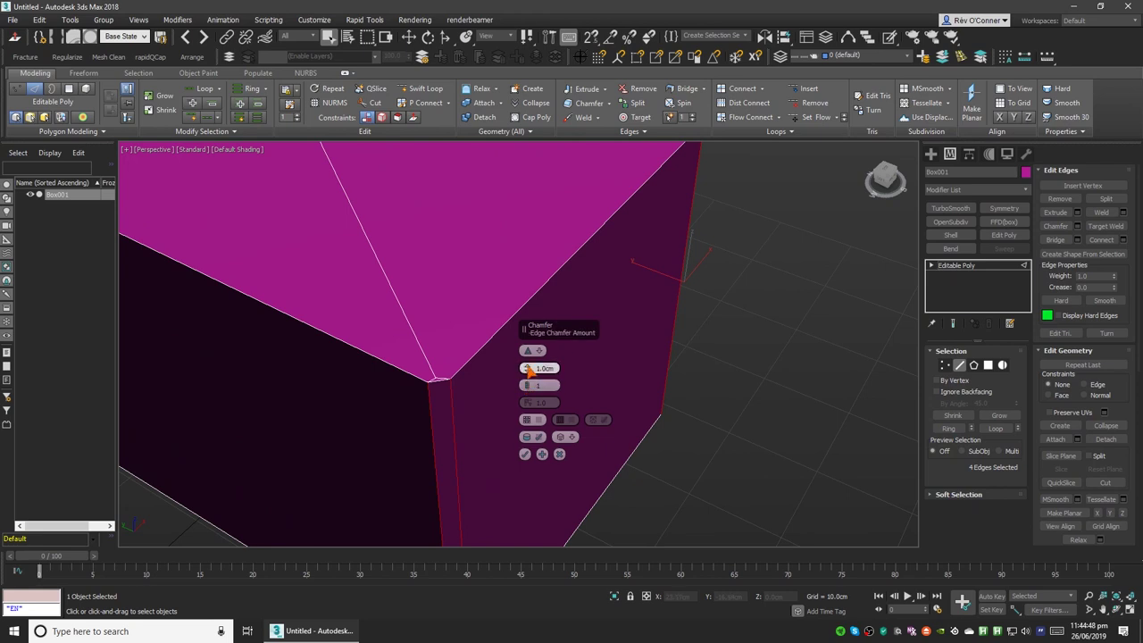
left_click_drag(527, 368, 518, 340)
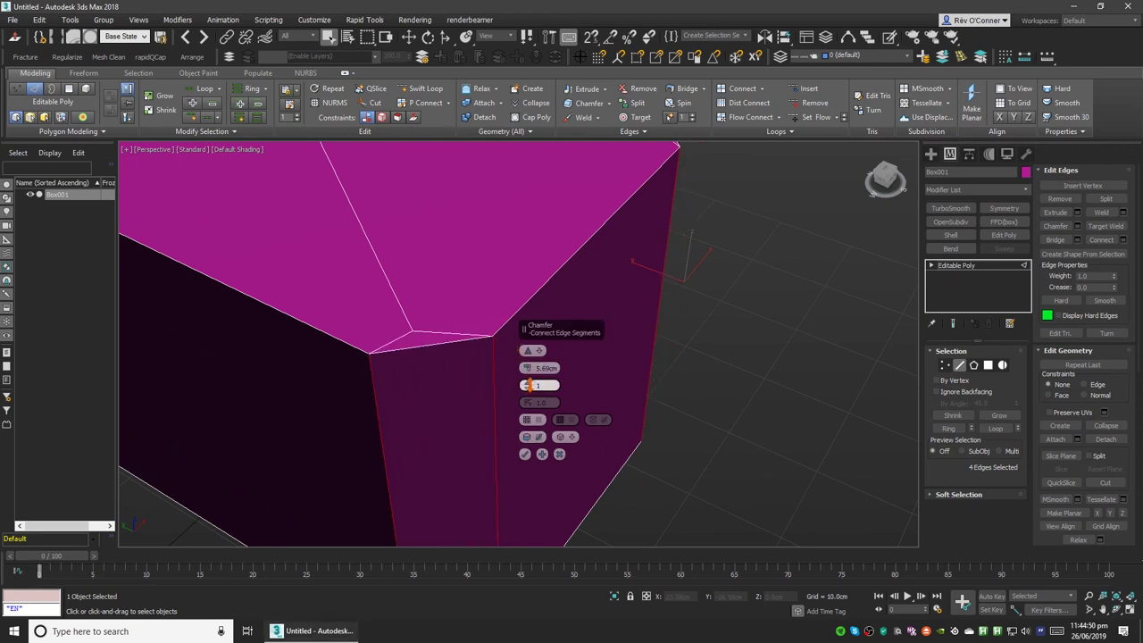
left_click(529, 384)
left_click(529, 384)
left_click(528, 384)
scroll(419, 401, "down", 3)
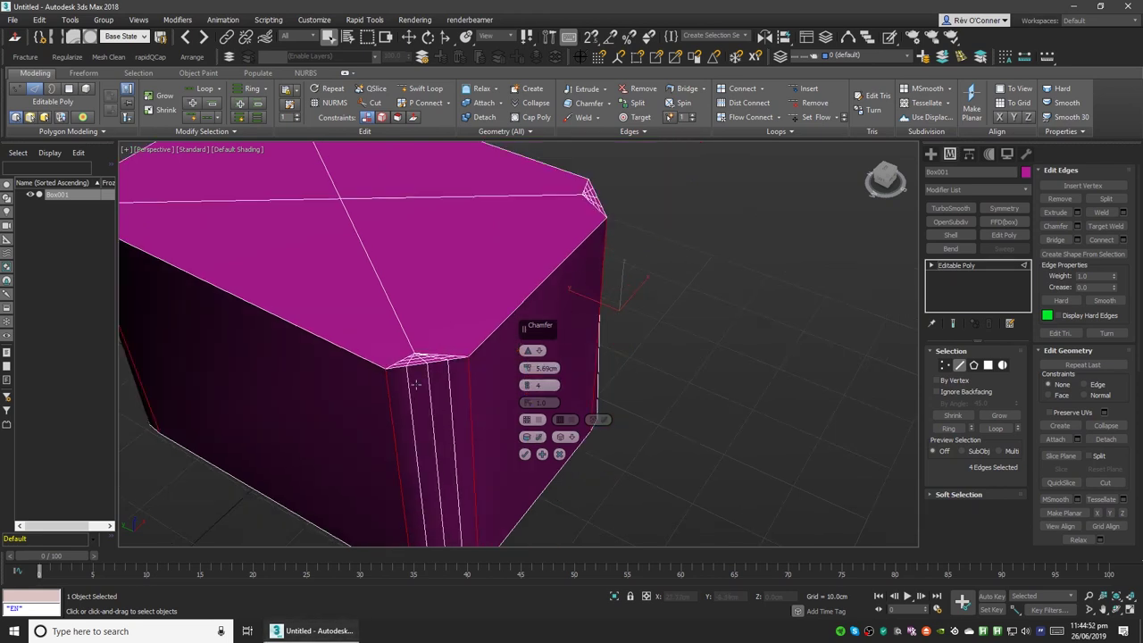
Switch the chamfer type to Quad Chamfer, set the edge tension to 0.5, and apply the chamfer.
middle_click_drag(419, 402, 340, 427, "alt")
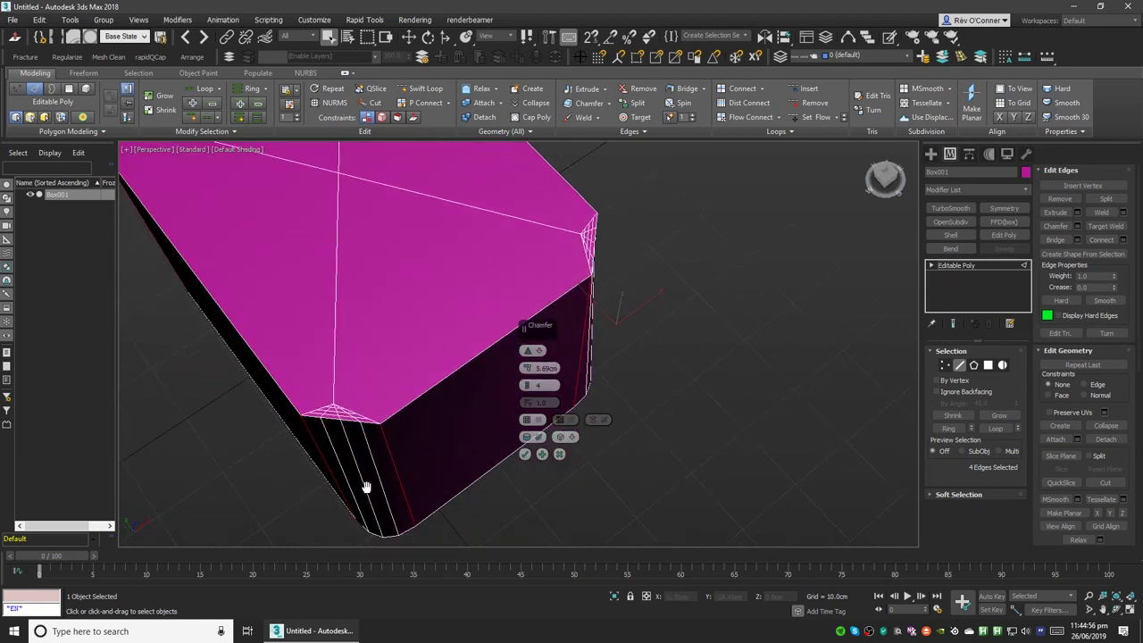
middle_click_drag(367, 479, 289, 452, "alt")
scroll(357, 458, "down", 3)
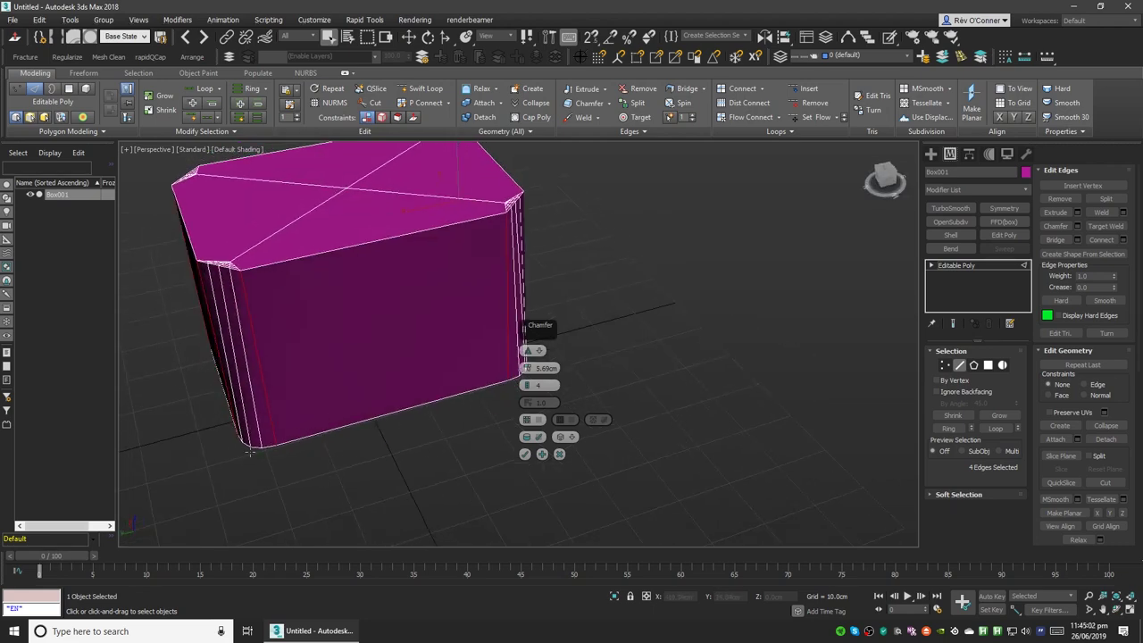
middle_click_drag(251, 301, 189, 322, "alt")
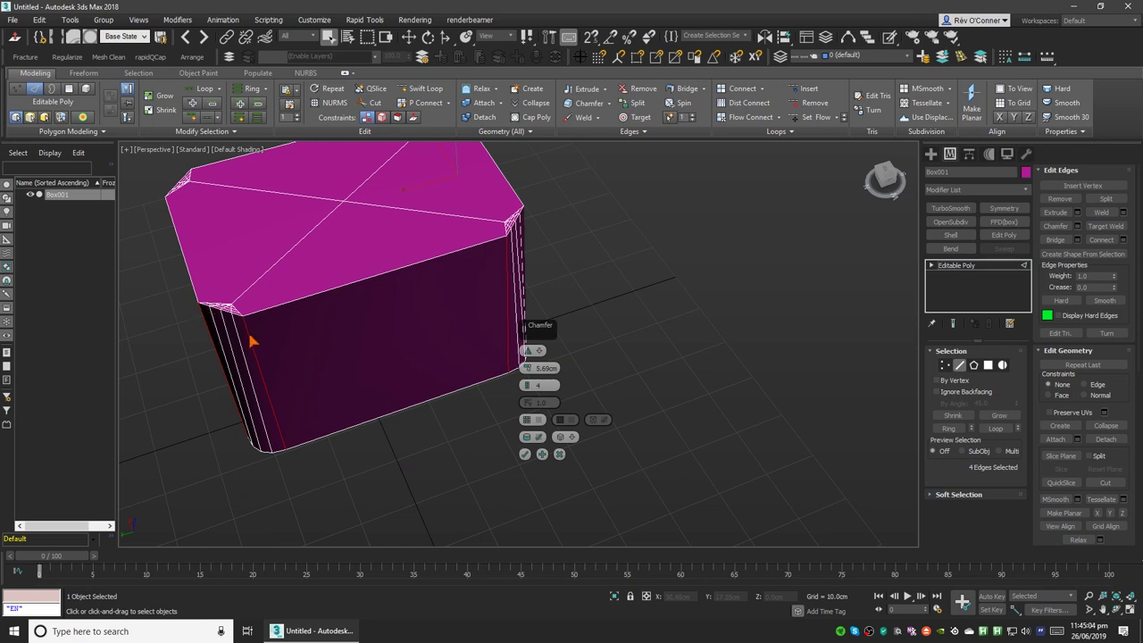
middle_click_drag(251, 340, 298, 342, "alt")
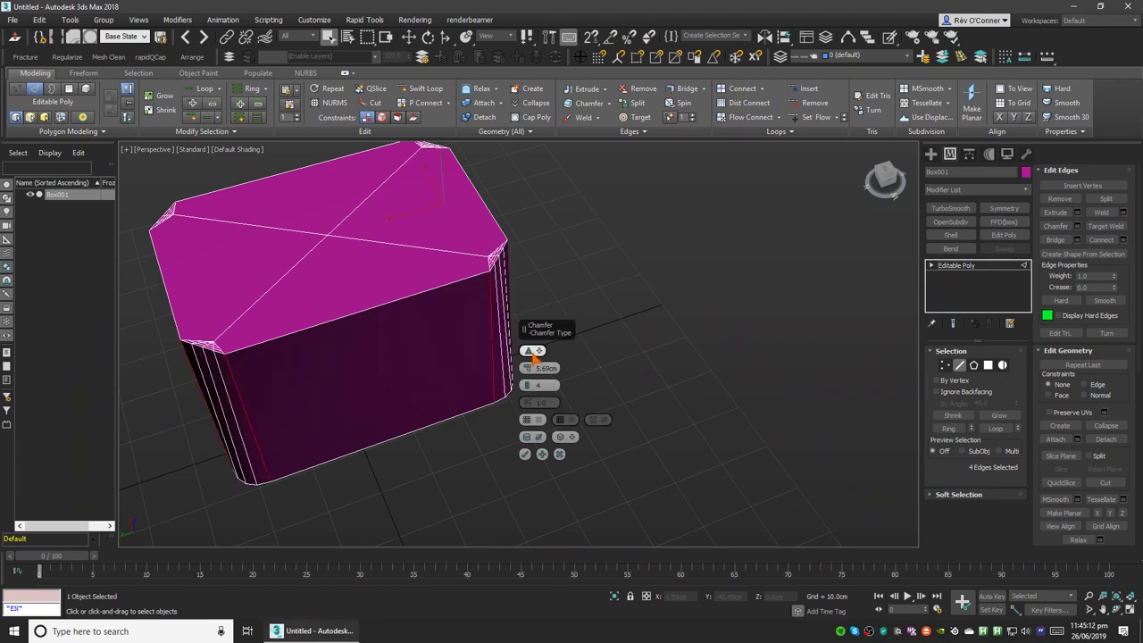
left_click_drag(534, 351, 577, 373)
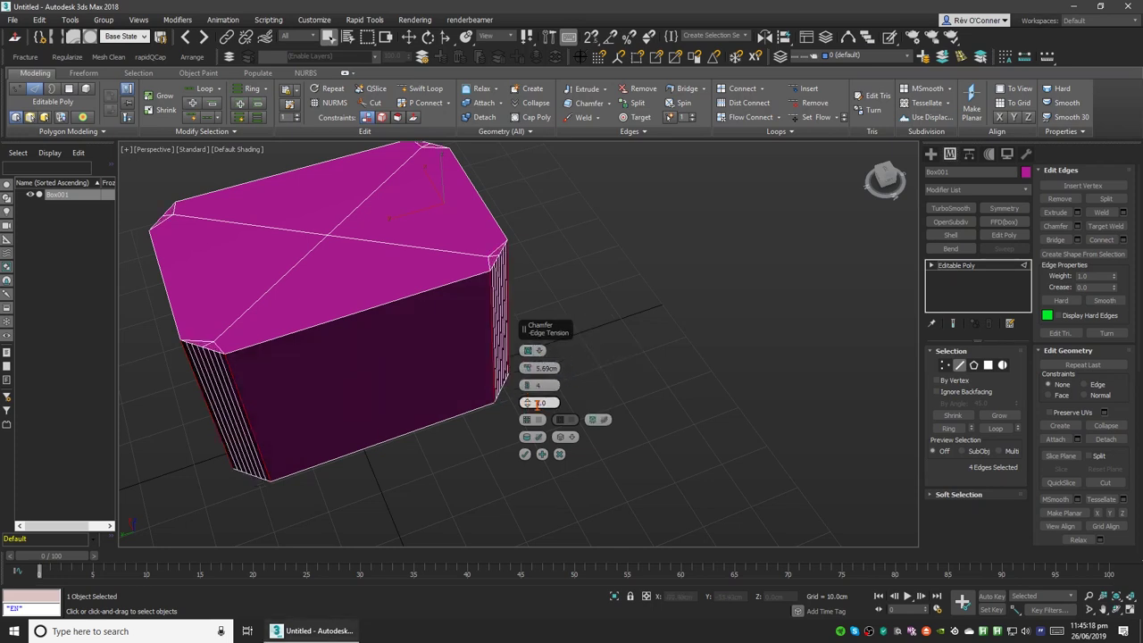
double_click(549, 402)
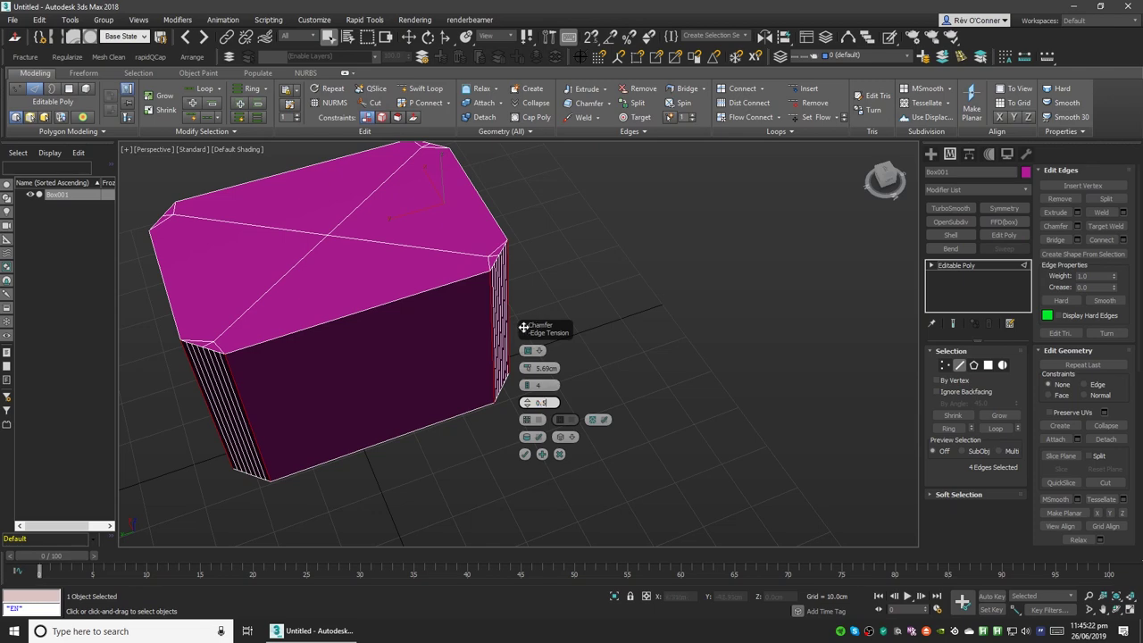
left_click_drag(524, 327, 548, 306)
middle_click_drag(462, 345, 308, 415, "alt")
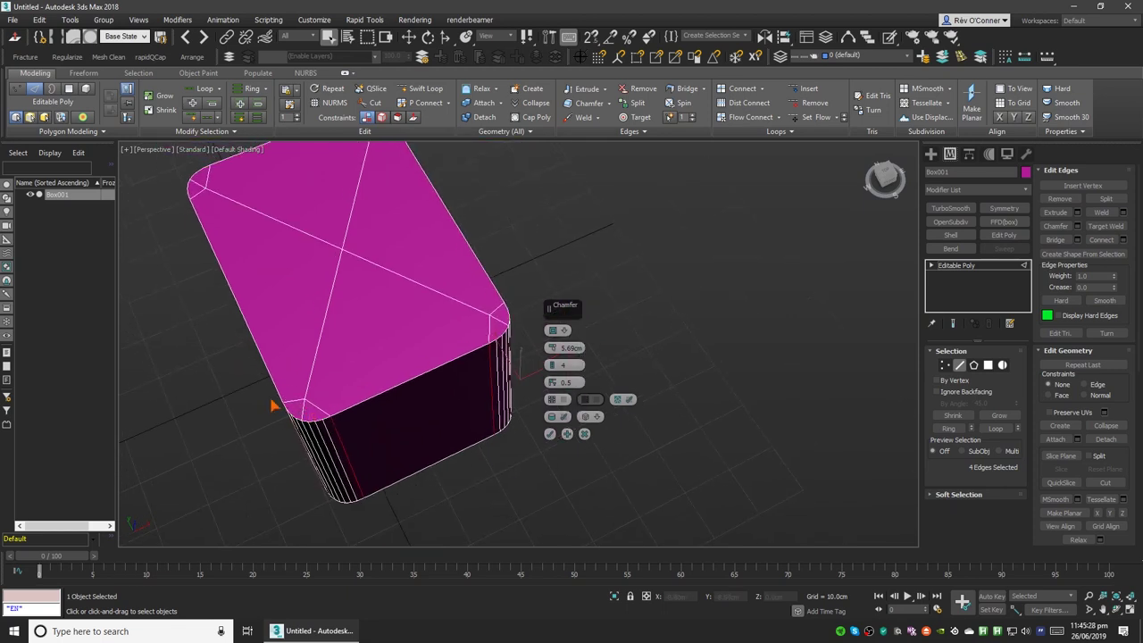
left_click(548, 436)
At vertex level, cut a V-shaped line across one rounded top corner, joining the arc vertices next to its ends through the diagonal.
middle_click_drag(280, 438, 396, 388, "alt")
scroll(375, 417, "up", 5)
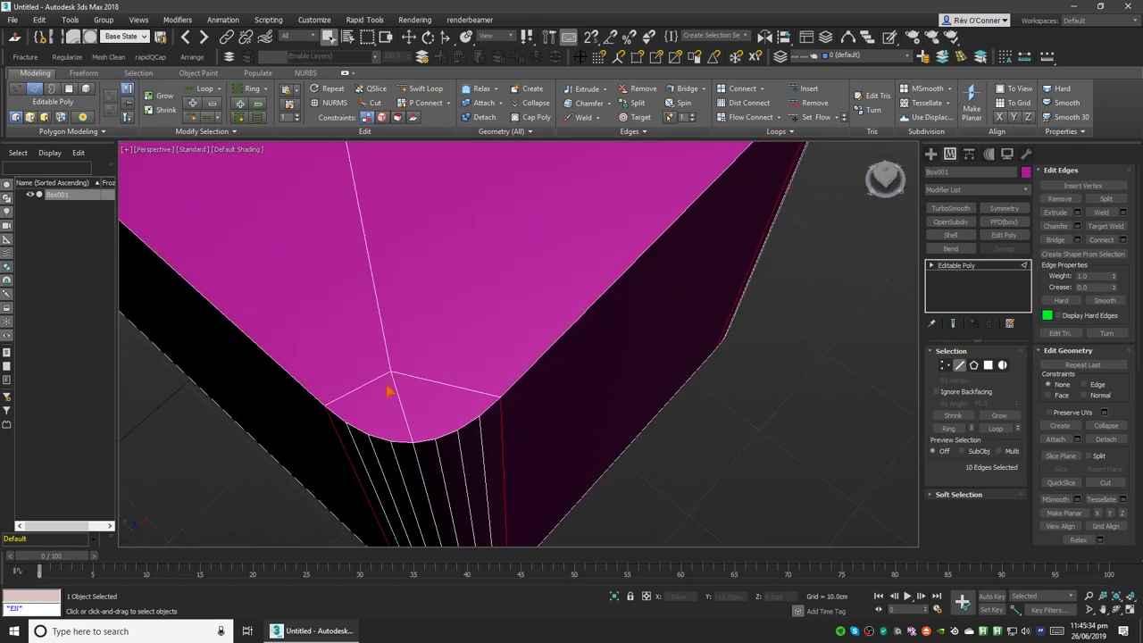
key("1")
middle_click_drag(331, 416, 304, 393, "alt")
scroll(251, 366, "up", 3)
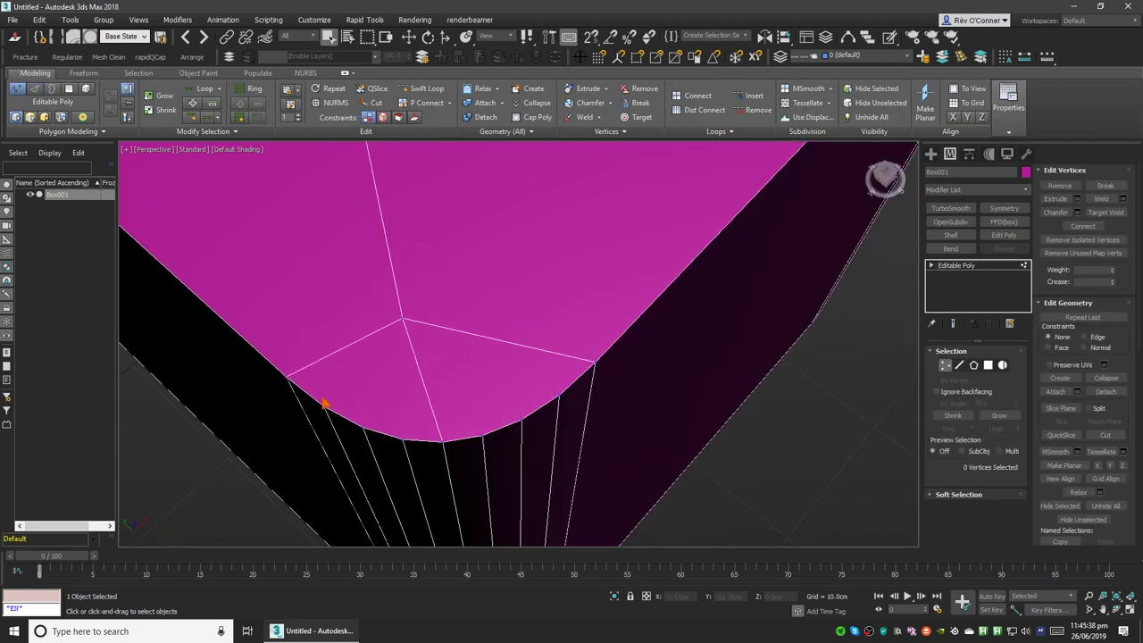
key("alt+c")
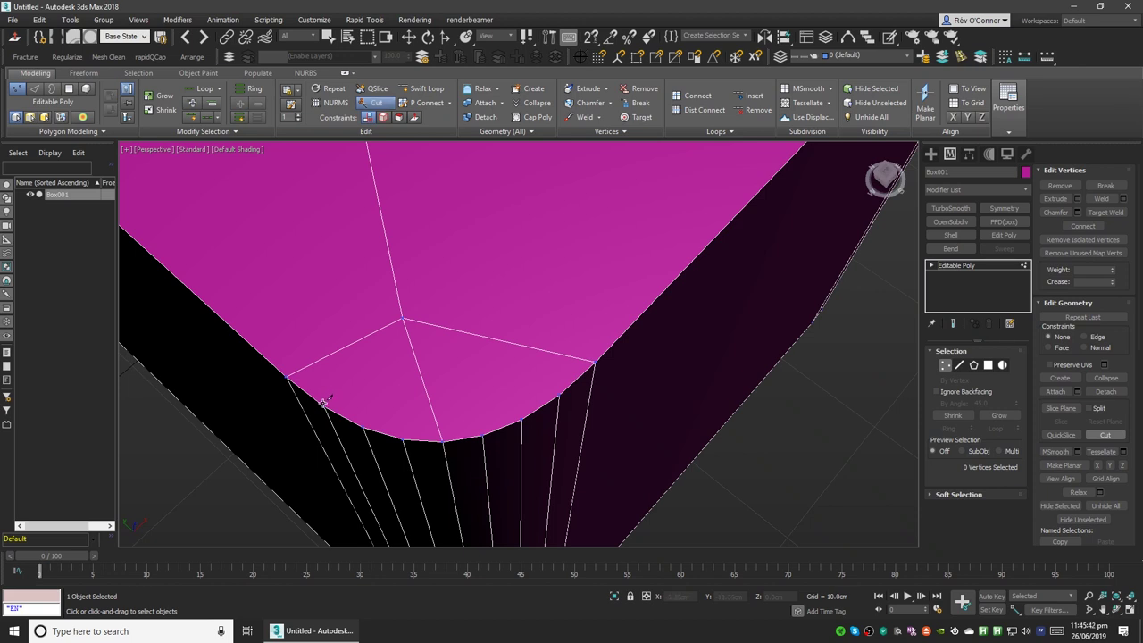
left_click(324, 405)
left_click(417, 358)
Cut two more V-shaped lines nearer the same corner's tip, linking each remaining pair of opposite arc vertices through the diagonal.
left_click(364, 426)
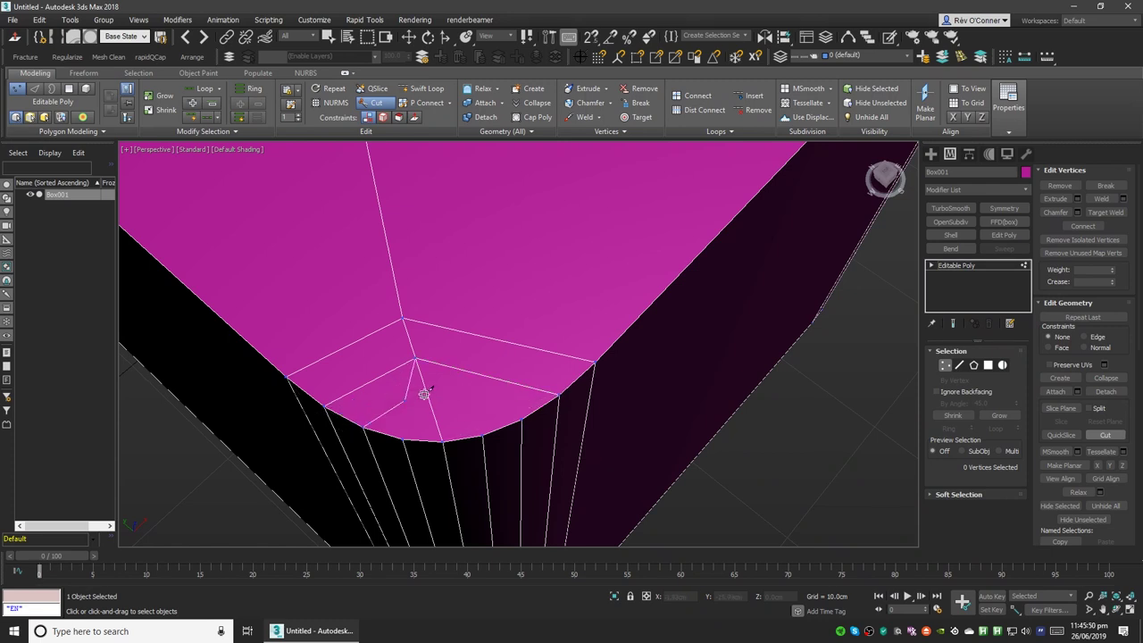
left_click(428, 394)
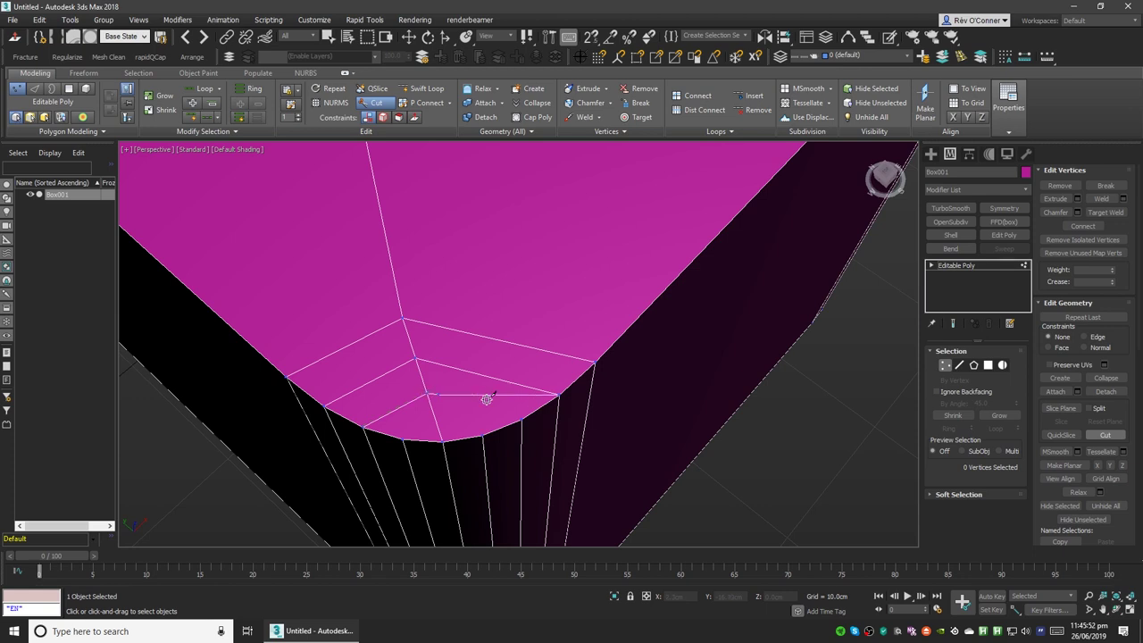
left_click(520, 419)
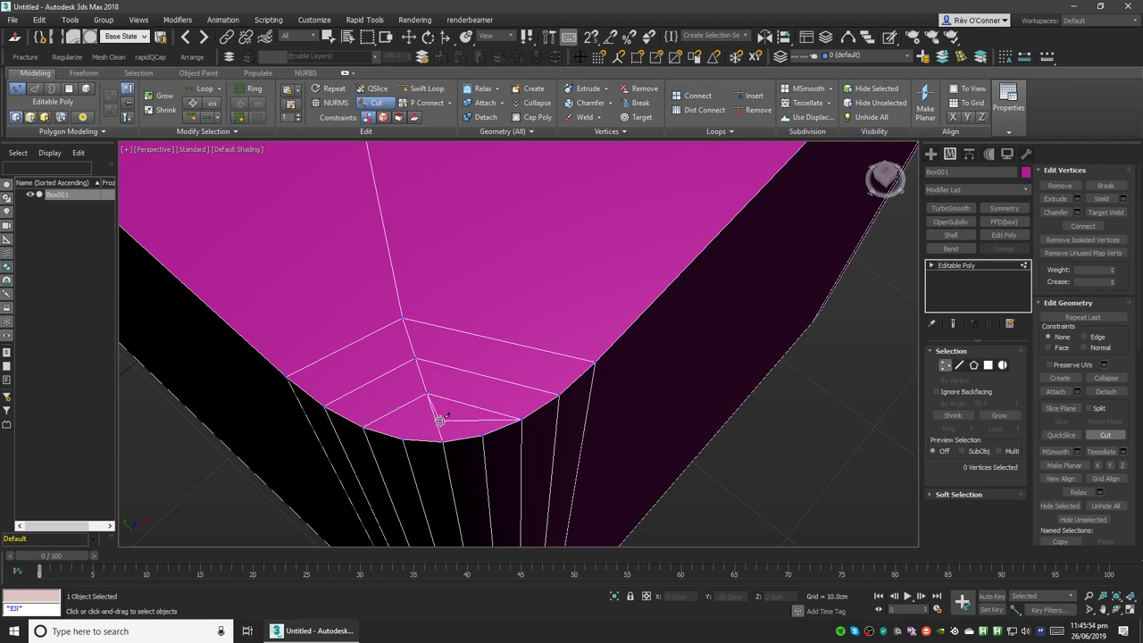
right_click(437, 422)
left_click(439, 423)
right_click(466, 419)
middle_click_drag(463, 423, 438, 414)
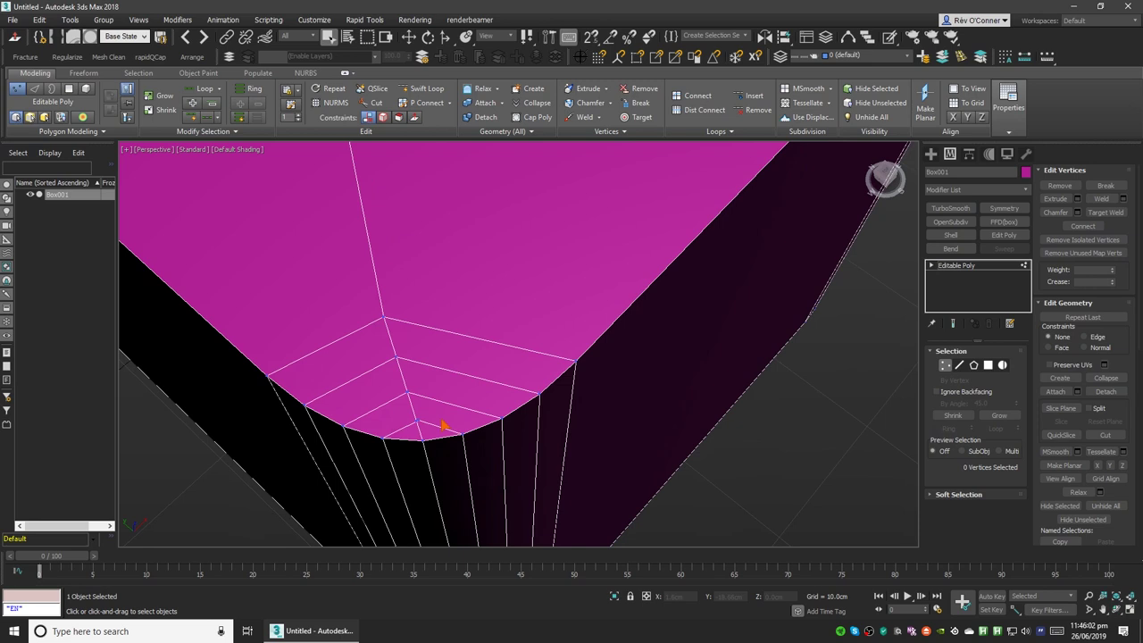
Target weld the stray vertex beside the innermost cut onto the diagonal, and clear the edge selection at edge level.
key("2")
double_click(418, 427)
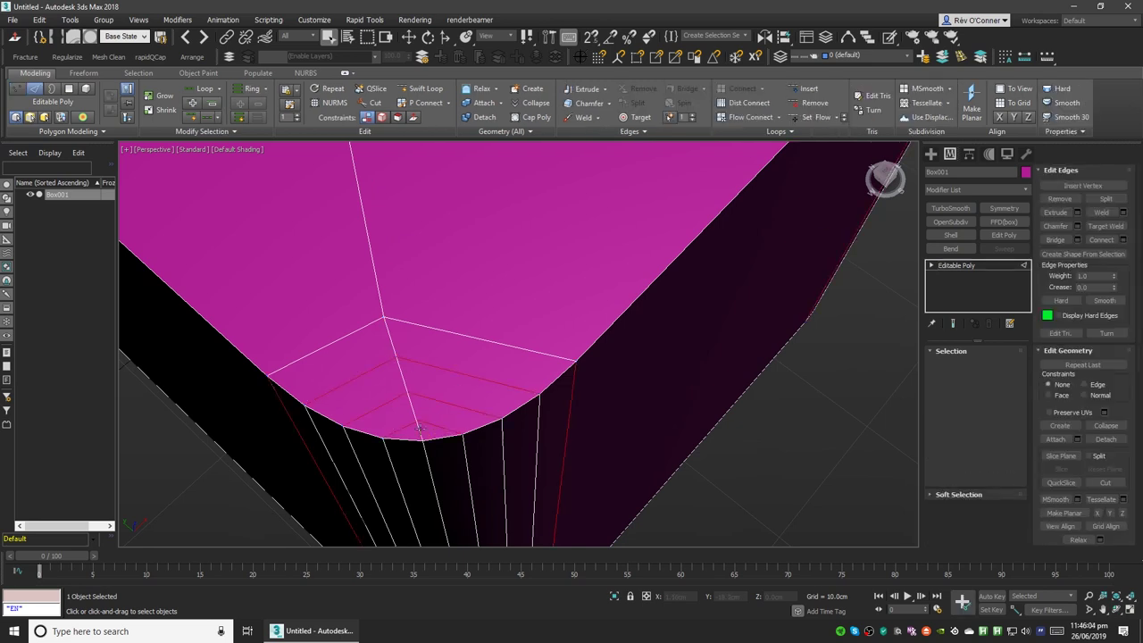
key("1")
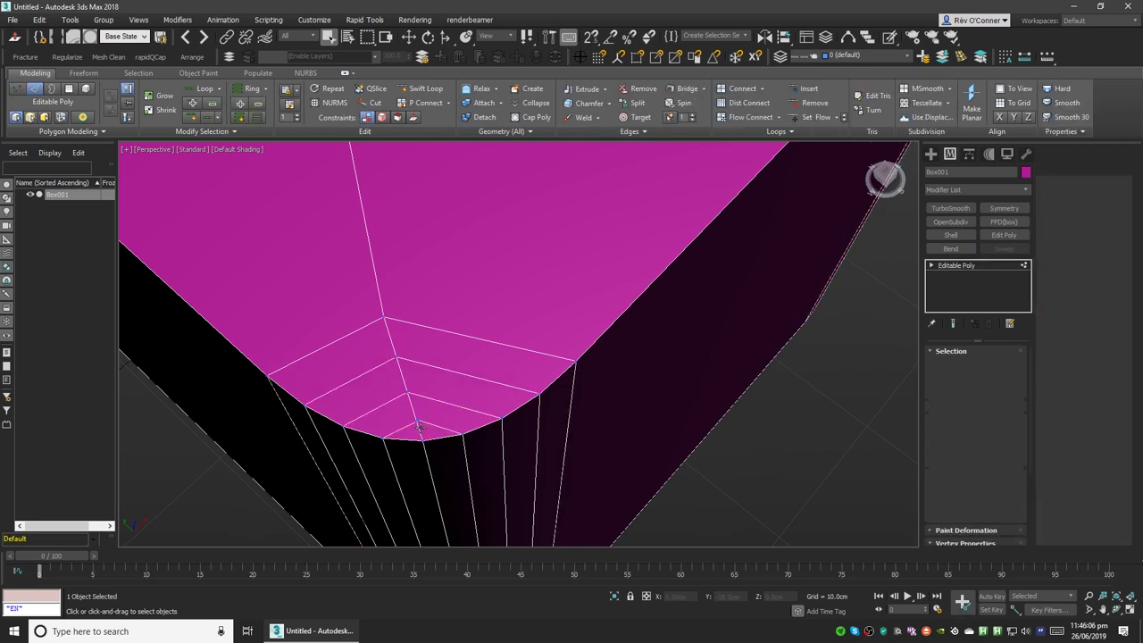
scroll(421, 429, "up", 2)
scroll(420, 429, "up", 2)
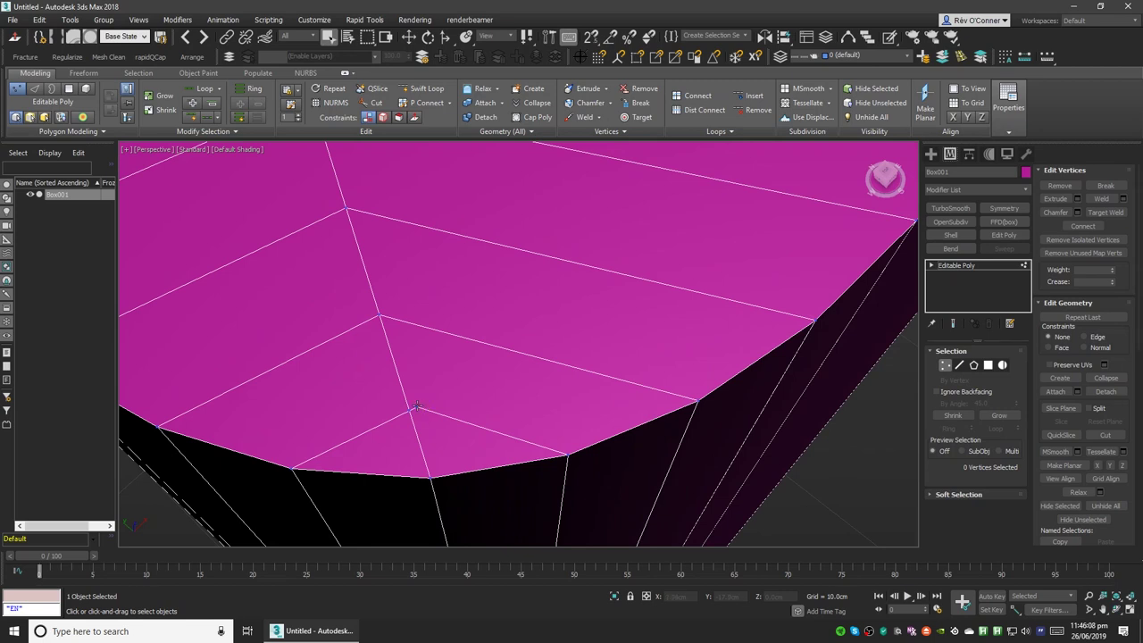
left_click(417, 407)
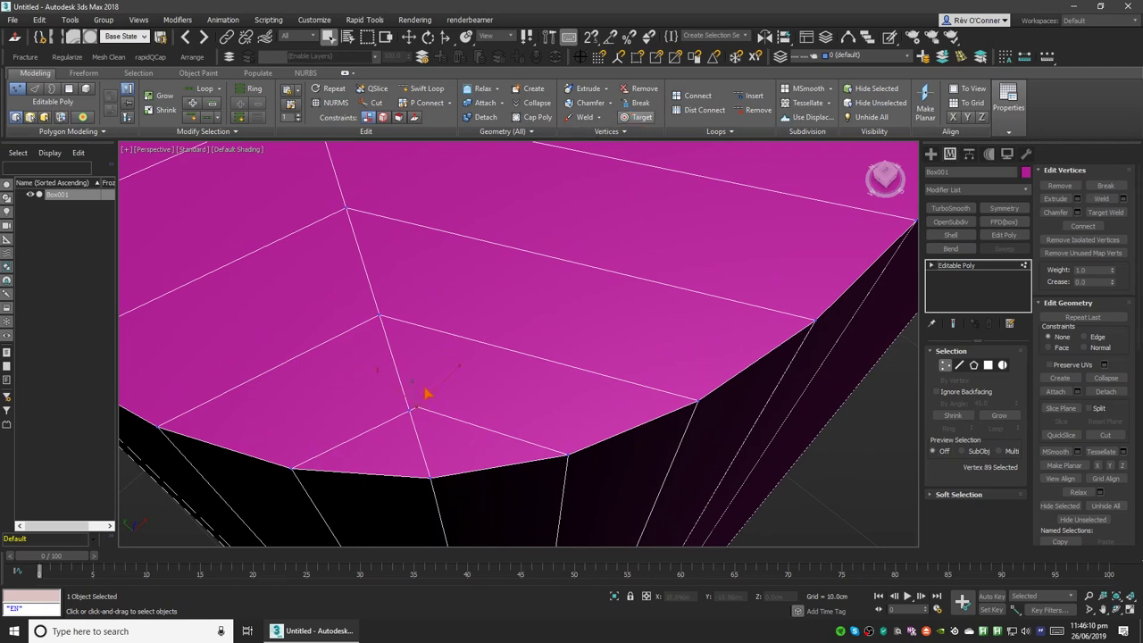
left_click(412, 411)
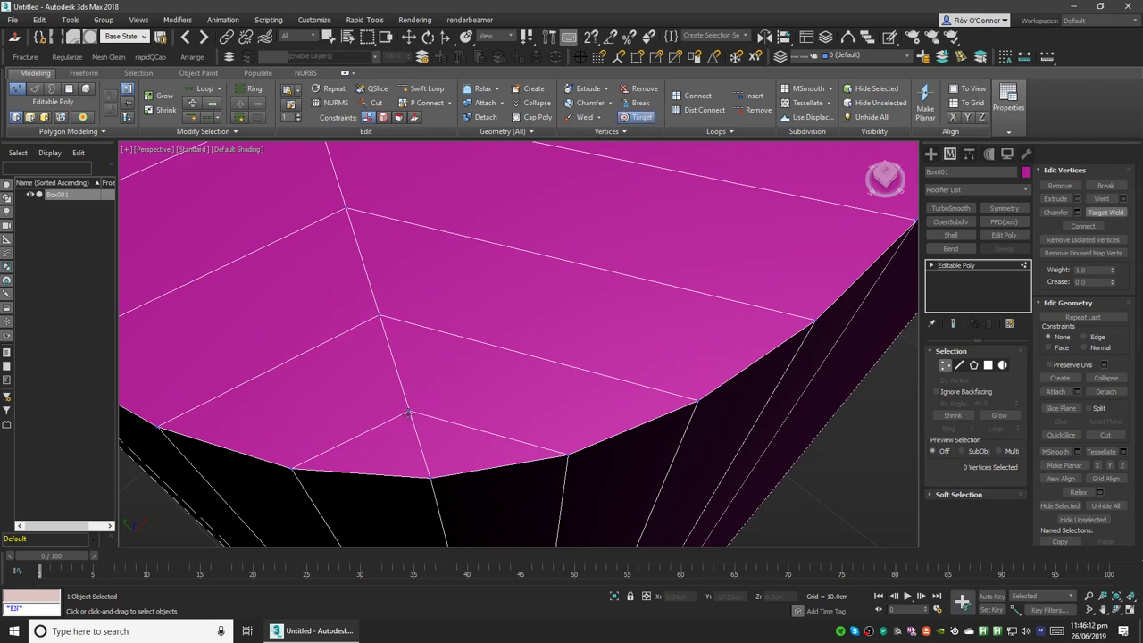
right_click(450, 444)
scroll(426, 403, "down", 4)
key("2")
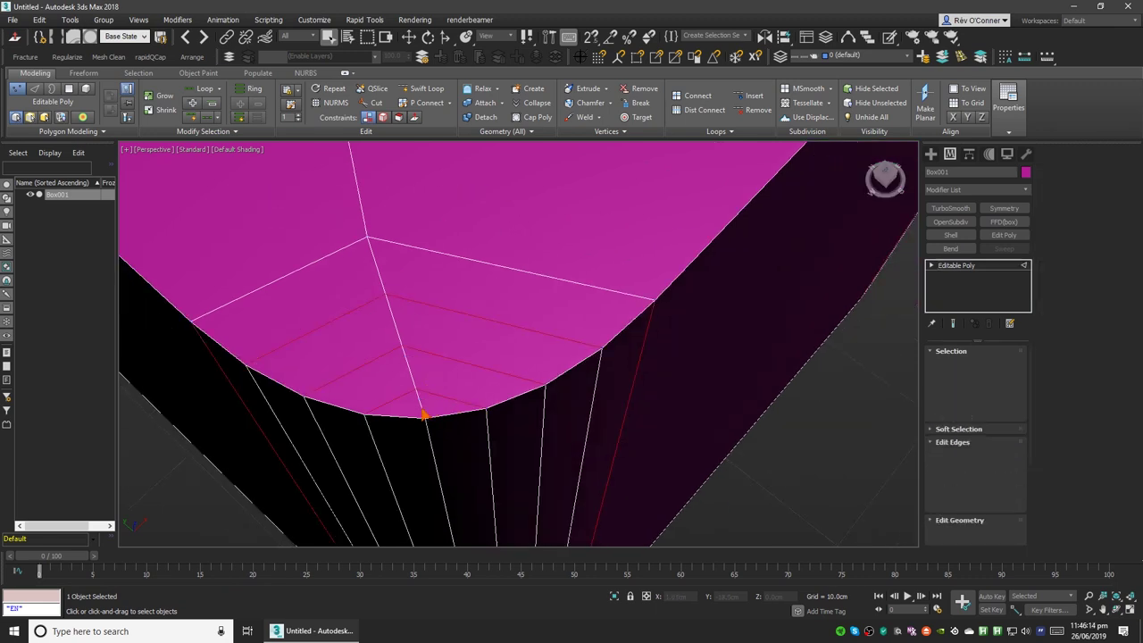
left_click(422, 404)
scroll(452, 413, "down", 4)
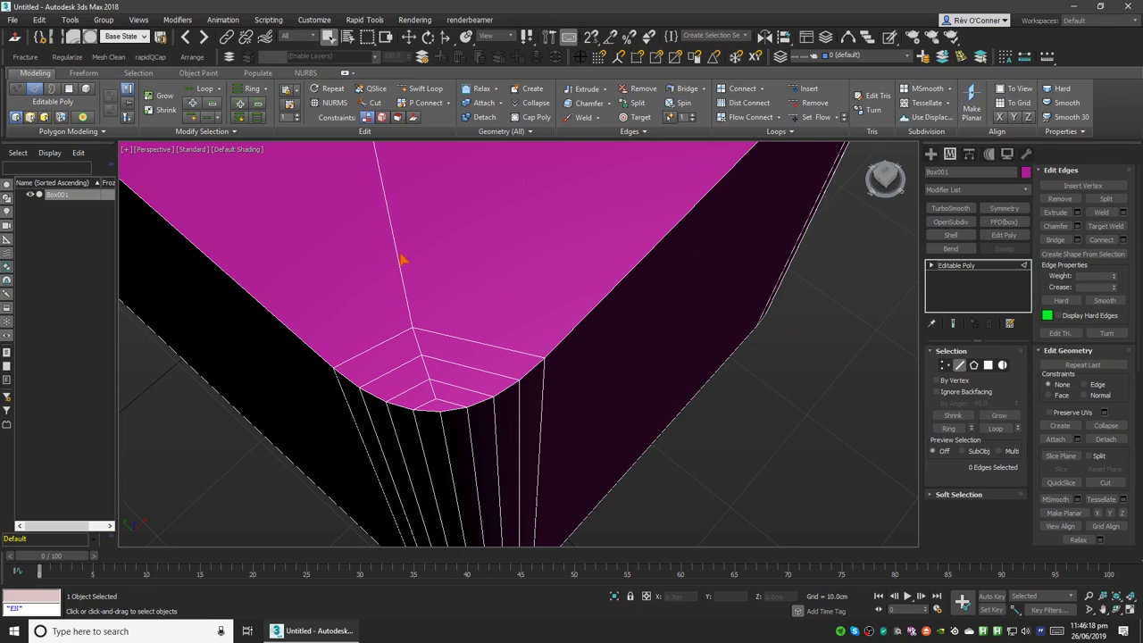
Select the two top polygons at each of the three uncut rounded corners and run the rapidQCap script on them.
middle_click_drag(480, 337, 427, 393, "alt")
scroll(421, 393, "down", 4)
scroll(440, 383, "up", 5)
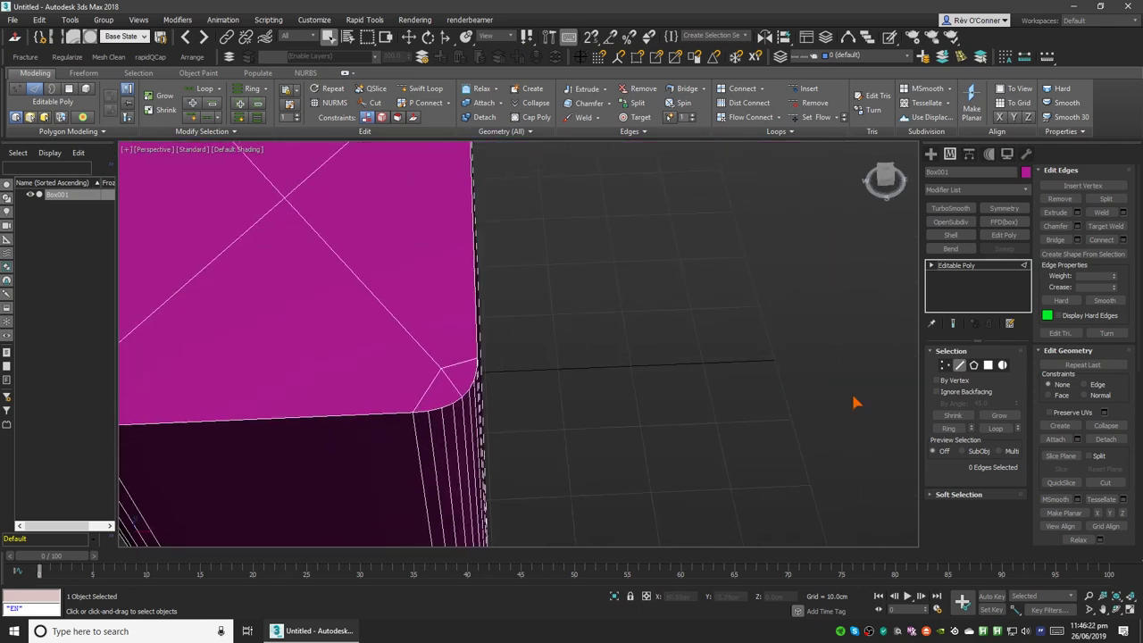
left_click(988, 365)
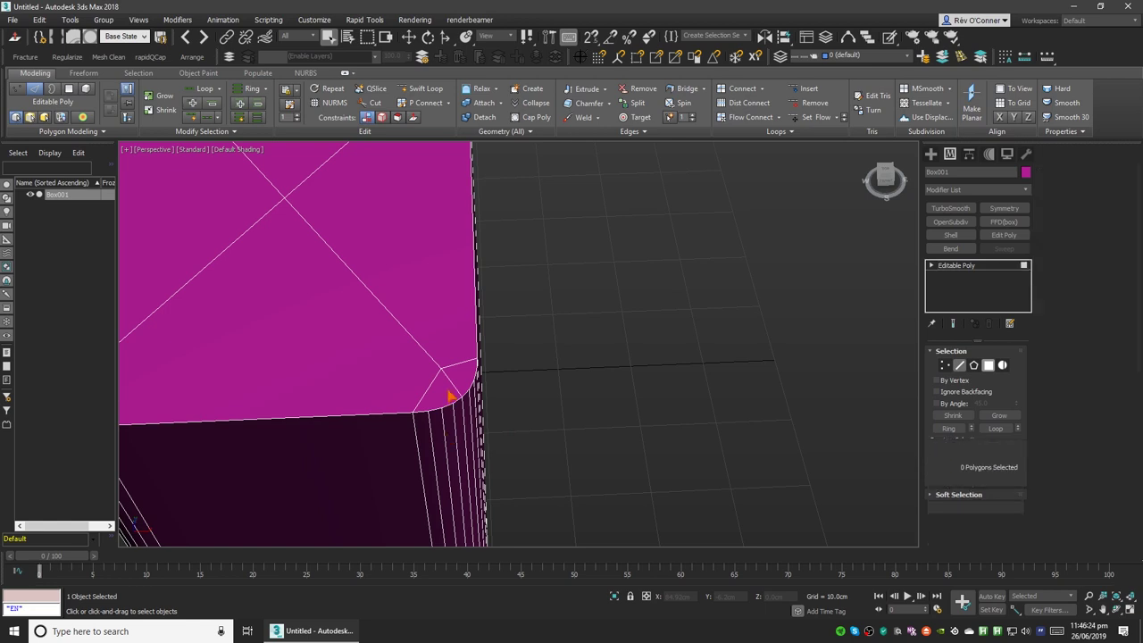
left_click(445, 395)
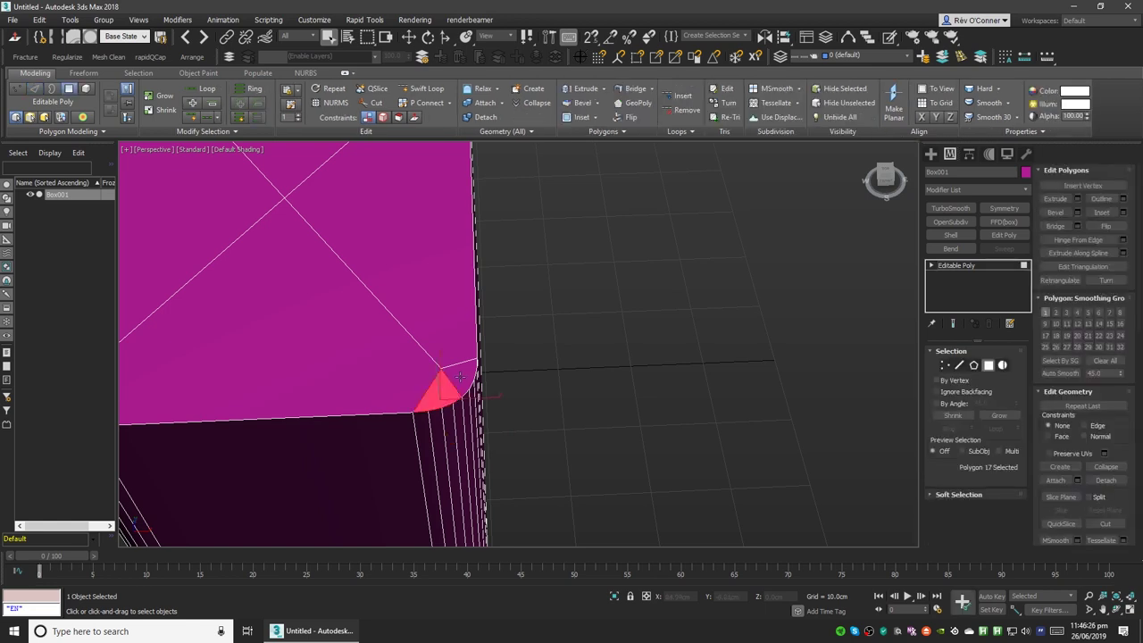
left_click(460, 373, "ctrl")
scroll(451, 384, "down", 5)
middle_click_drag(335, 340, 565, 428, "alt")
left_click(495, 407, "ctrl")
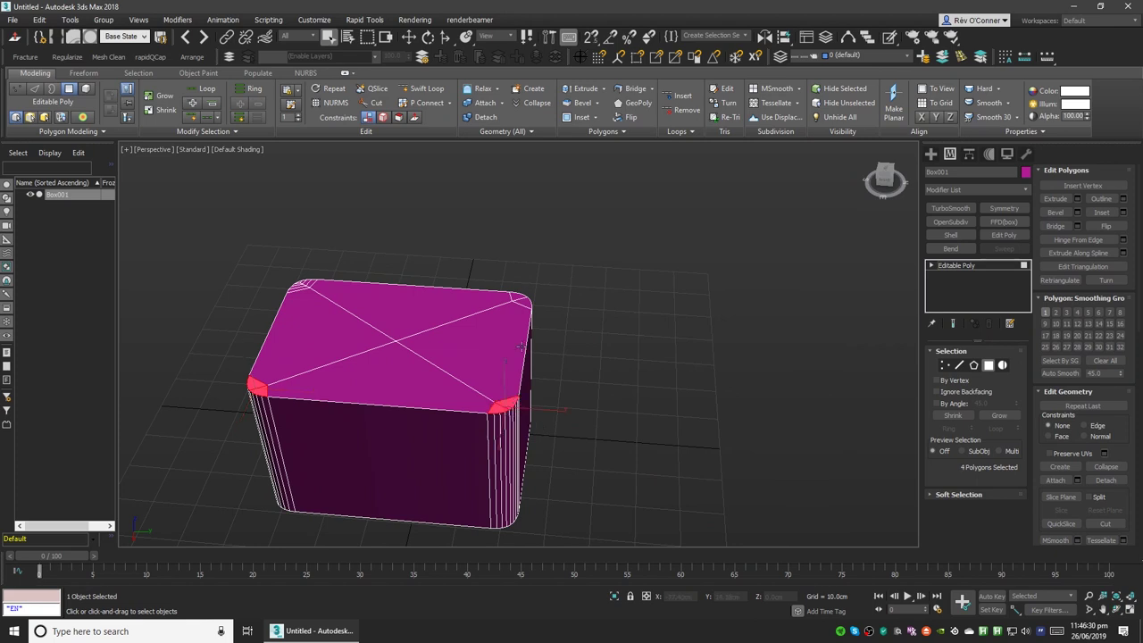
left_click(521, 303, "ctrl")
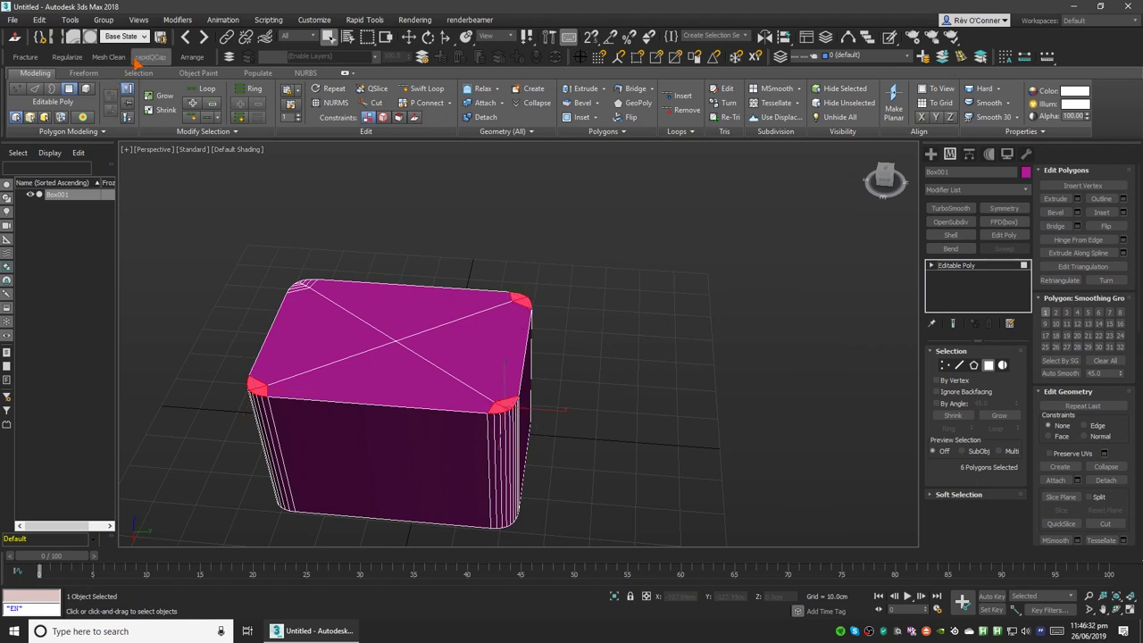
left_click(151, 58)
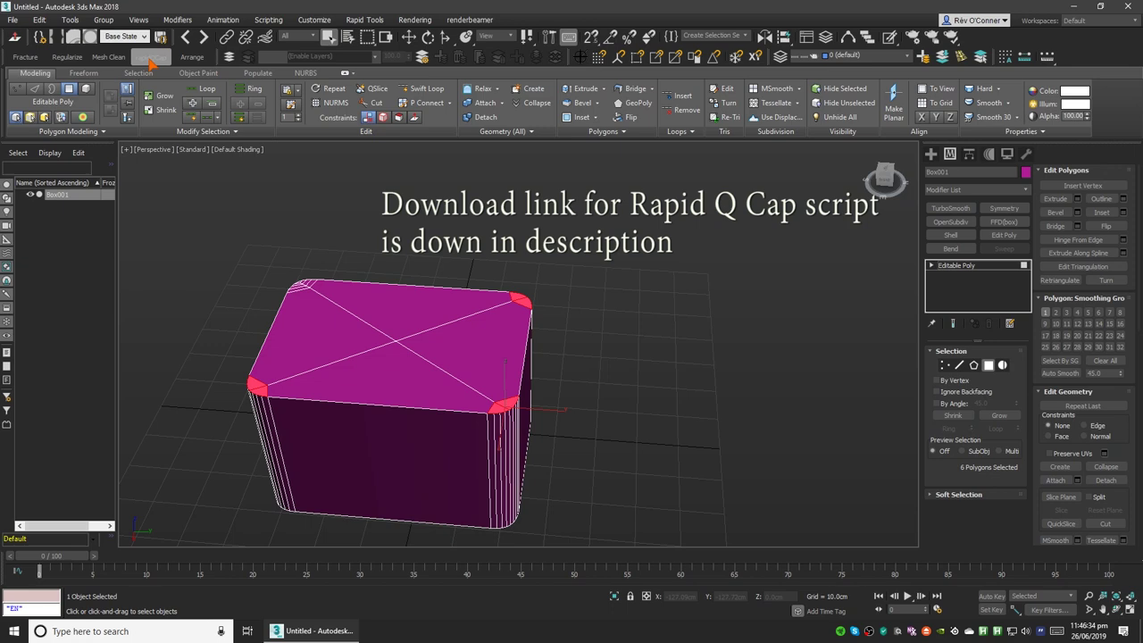
At vertex level, cut the missing innermost V-shaped line at the tip of one capped corner, through the diagonal.
middle_click_drag(508, 410, 424, 407)
scroll(437, 406, "up", 4)
scroll(414, 423, "up", 4)
scroll(380, 437, "up", 2)
mouse_move(368, 442)
middle_mouse_down()
mouse_move(347, 449)
mouse_move(369, 443)
mouse_move(358, 434)
middle_mouse_up()
scroll(351, 448, "down", 2)
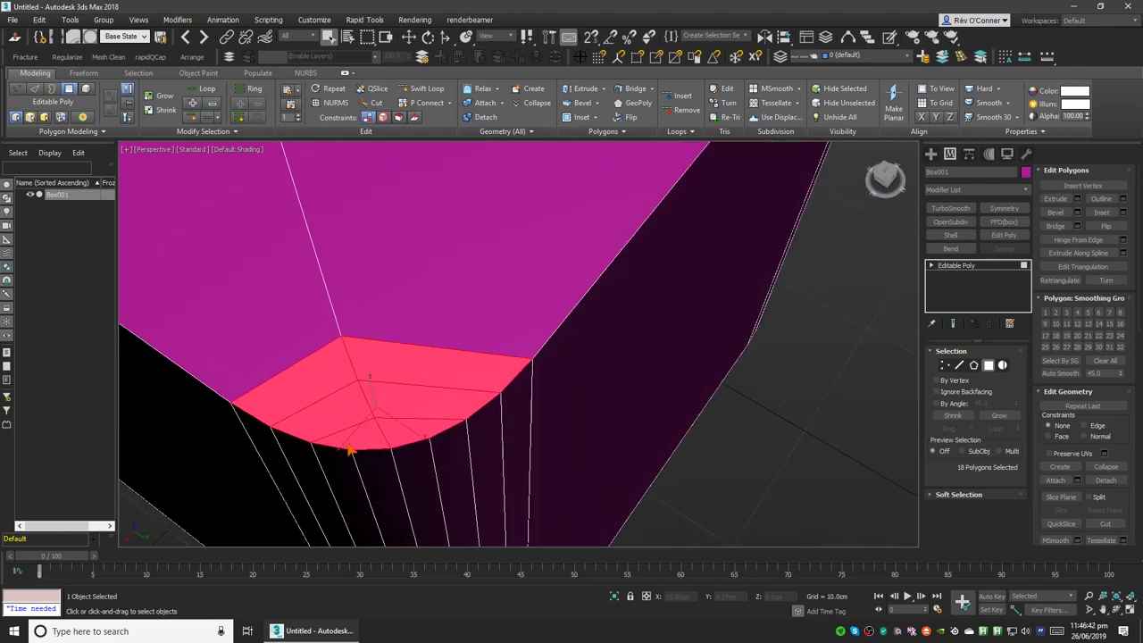
right_click(343, 439)
right_click(352, 439)
key("4")
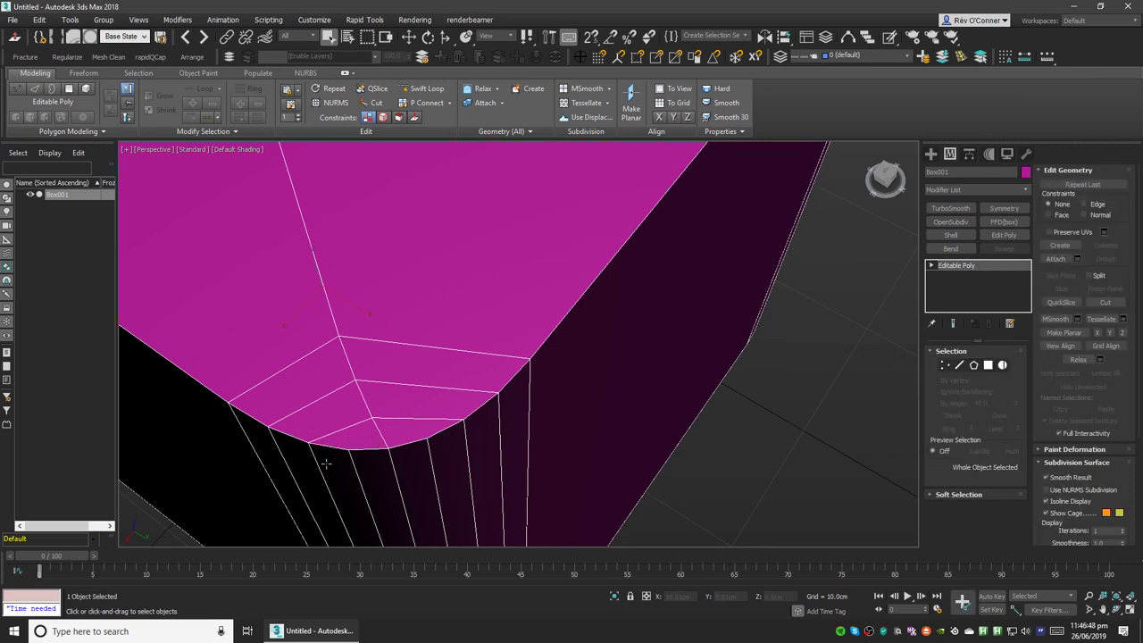
left_click(383, 434)
scroll(354, 447, "down", 2)
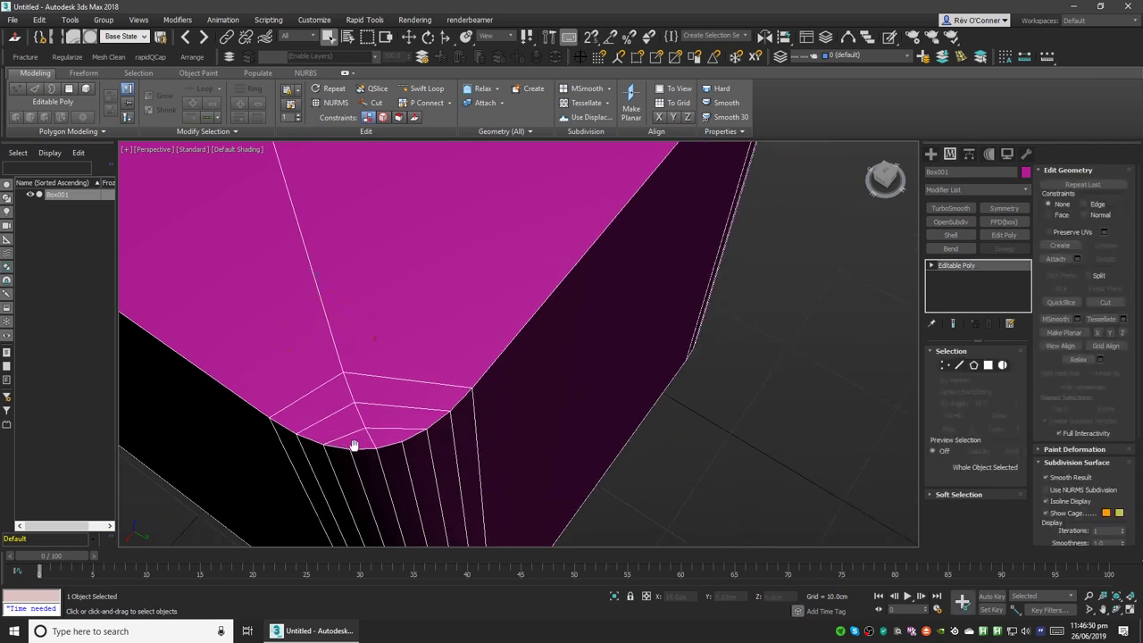
left_click(945, 366)
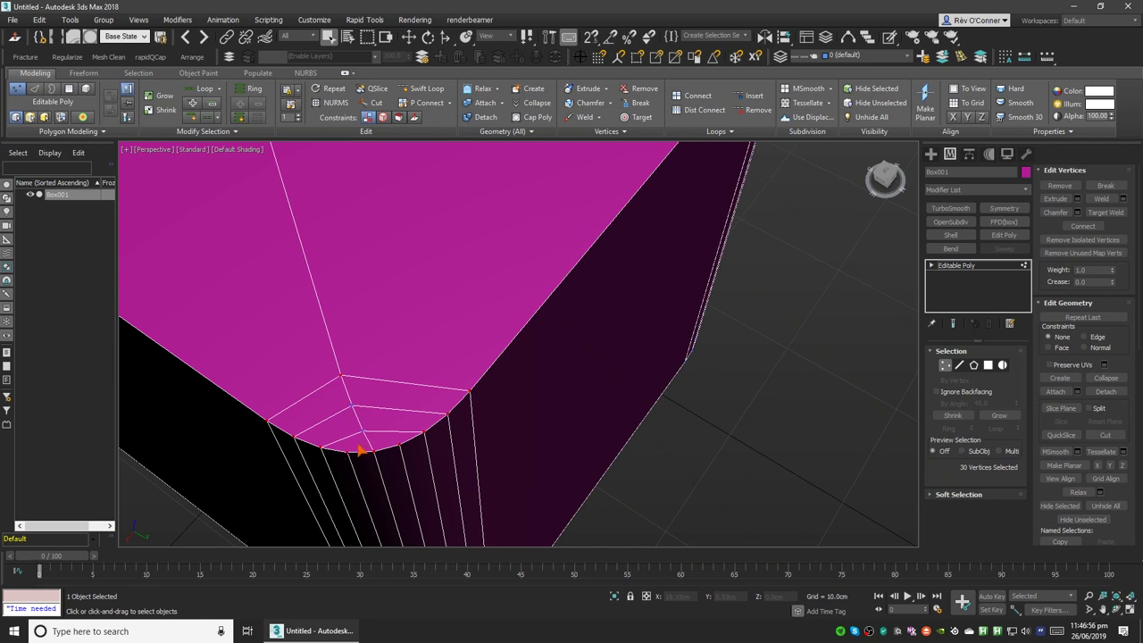
key("alt+c")
left_click(369, 439)
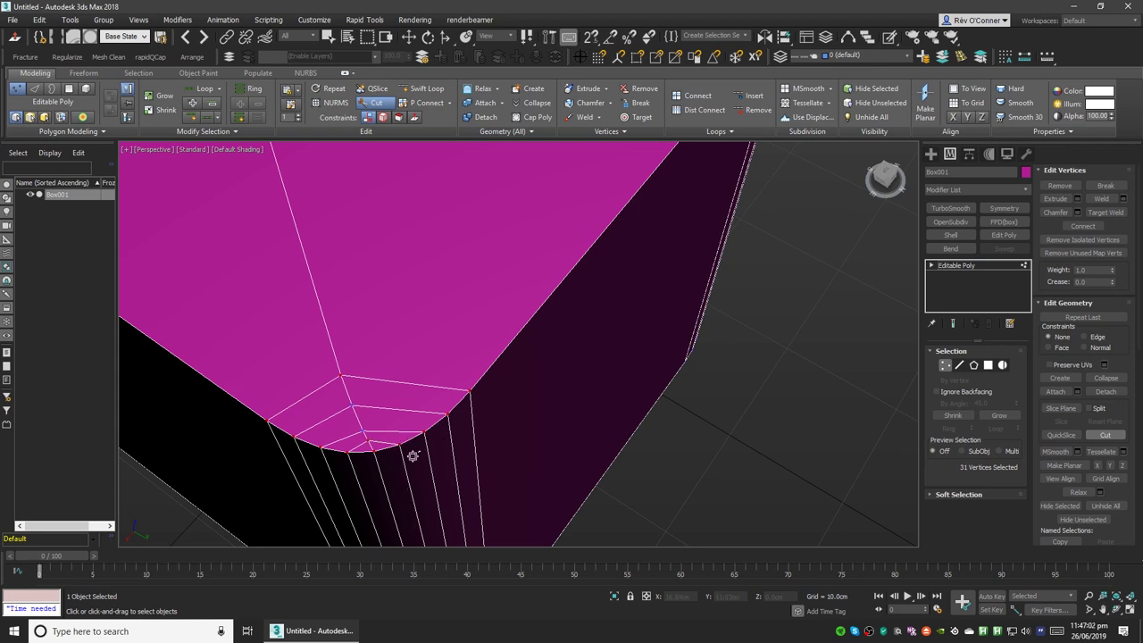
right_click(389, 459)
Examine the edge flow at all the rounded corners of the box's top face at edge level.
key("2")
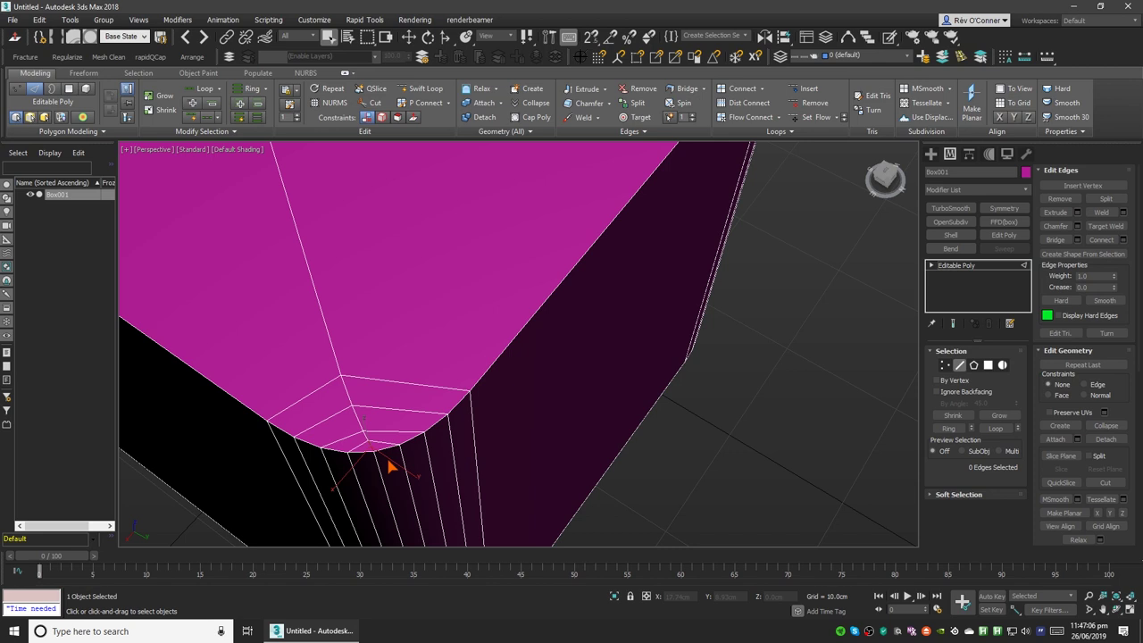
scroll(433, 414, "down", 5)
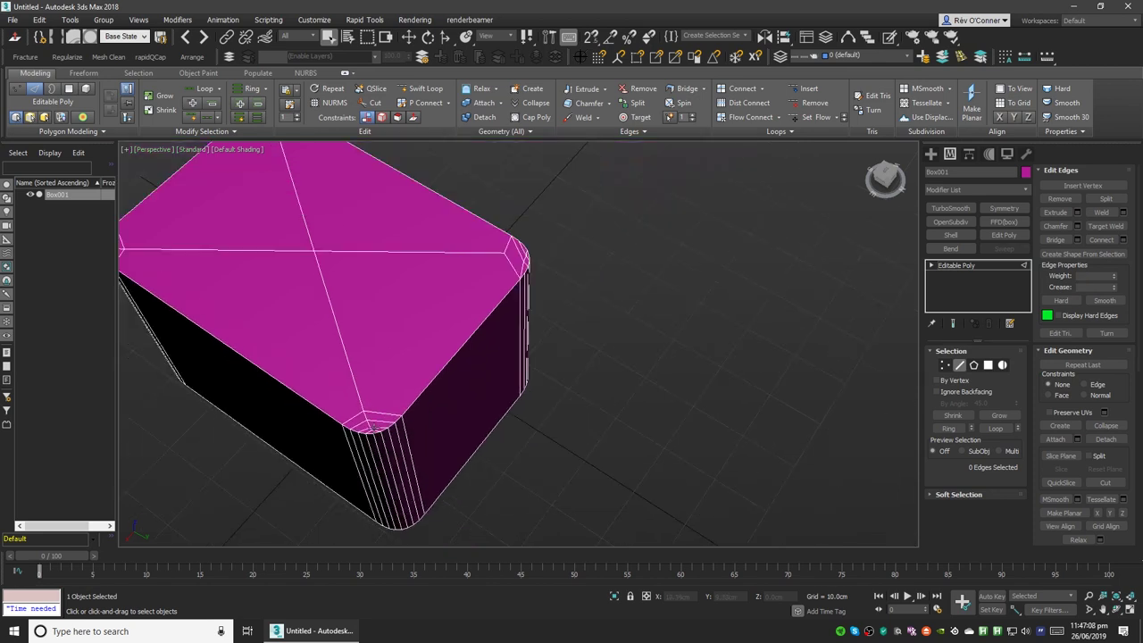
middle_click_drag(370, 429, 314, 252)
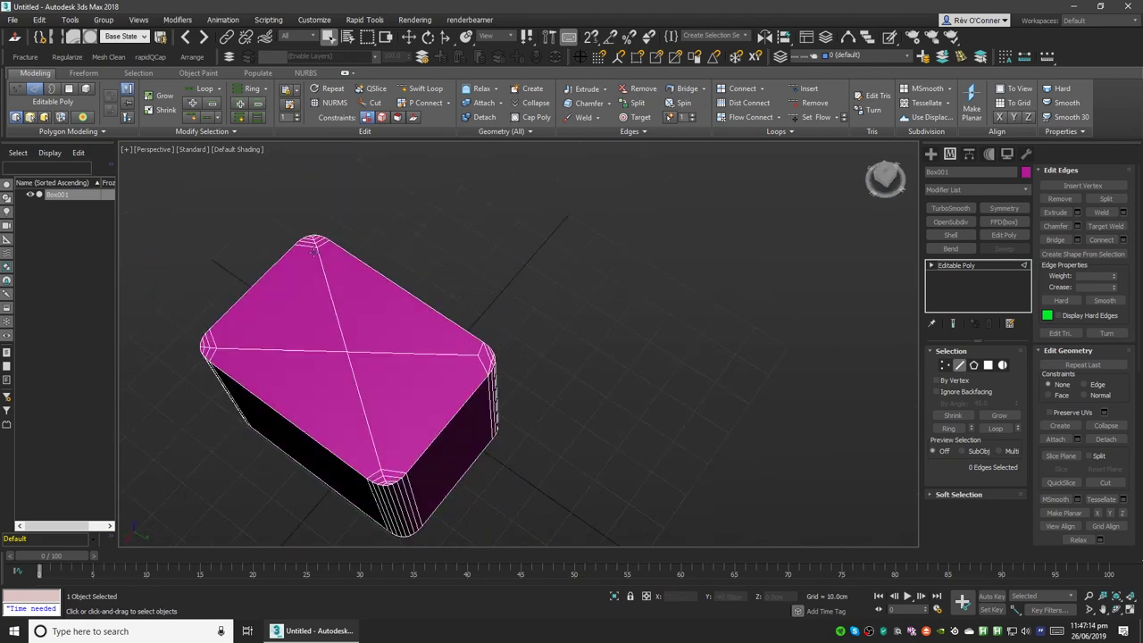
middle_click_drag(349, 437, 260, 379, "alt")
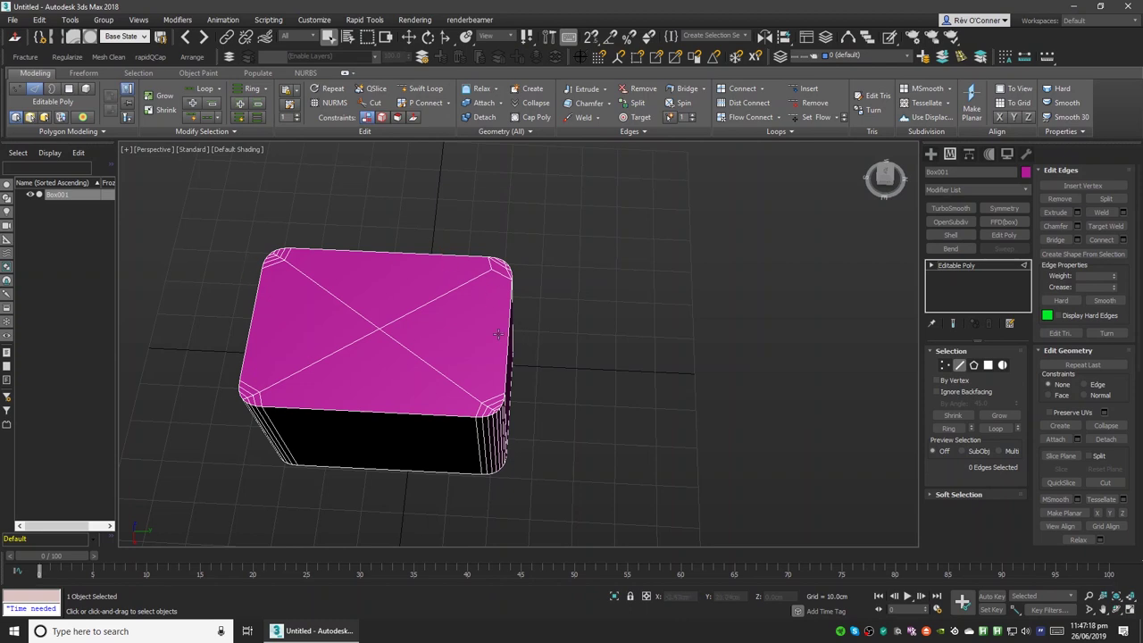
middle_click_drag(498, 334, 332, 470, "alt")
scroll(370, 411, "up", 6)
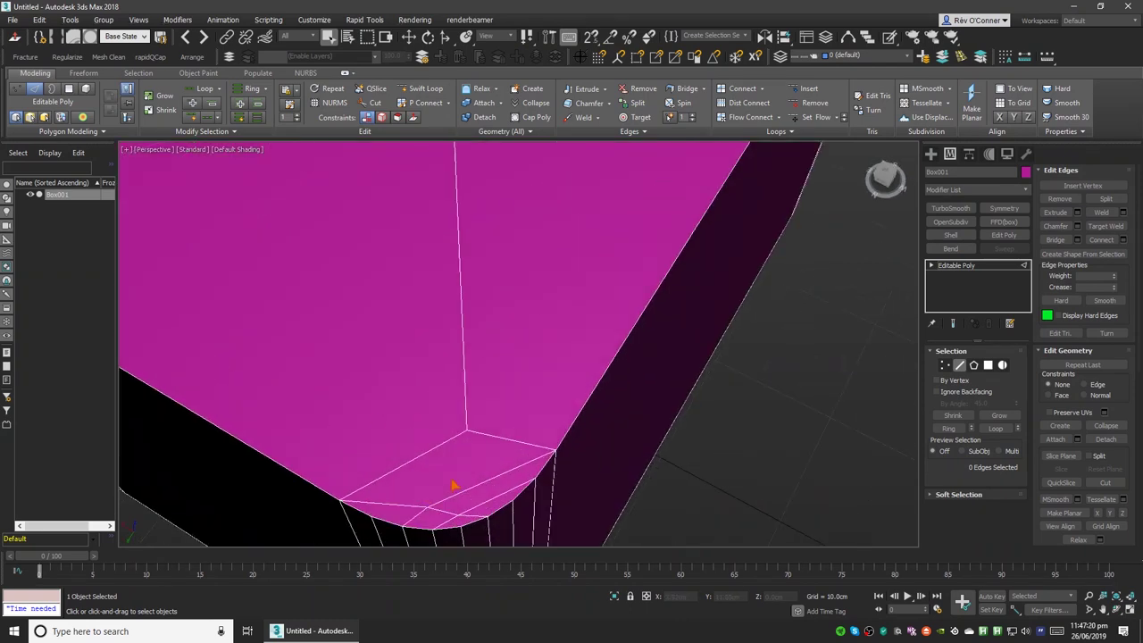
middle_click_drag(453, 485, 417, 411)
scroll(427, 425, "down", 3)
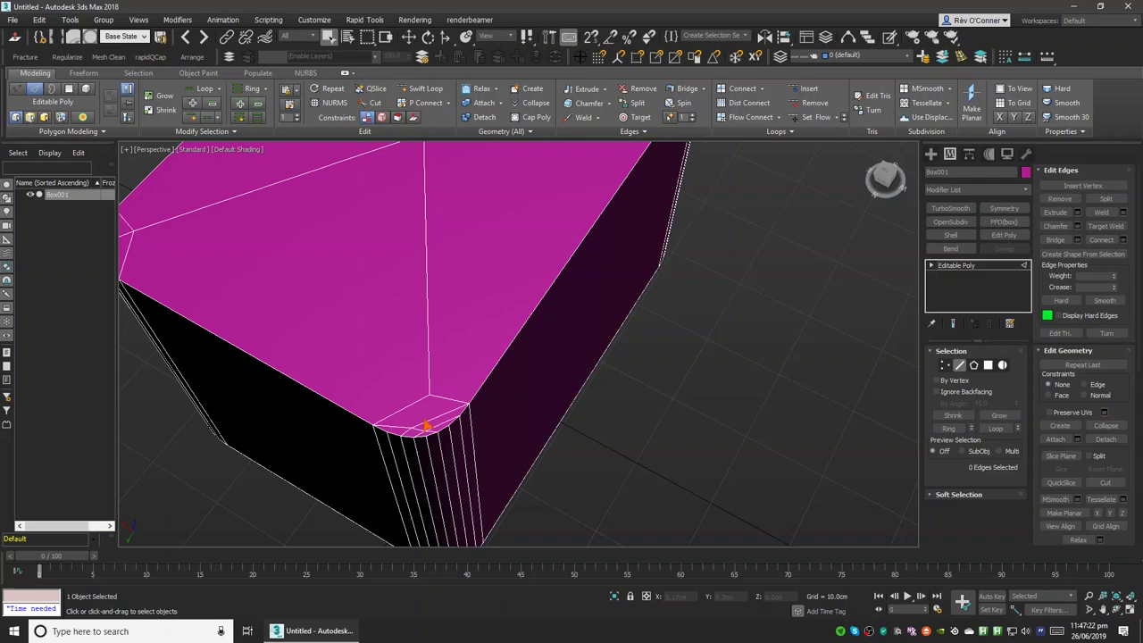
scroll(427, 425, "down", 4)
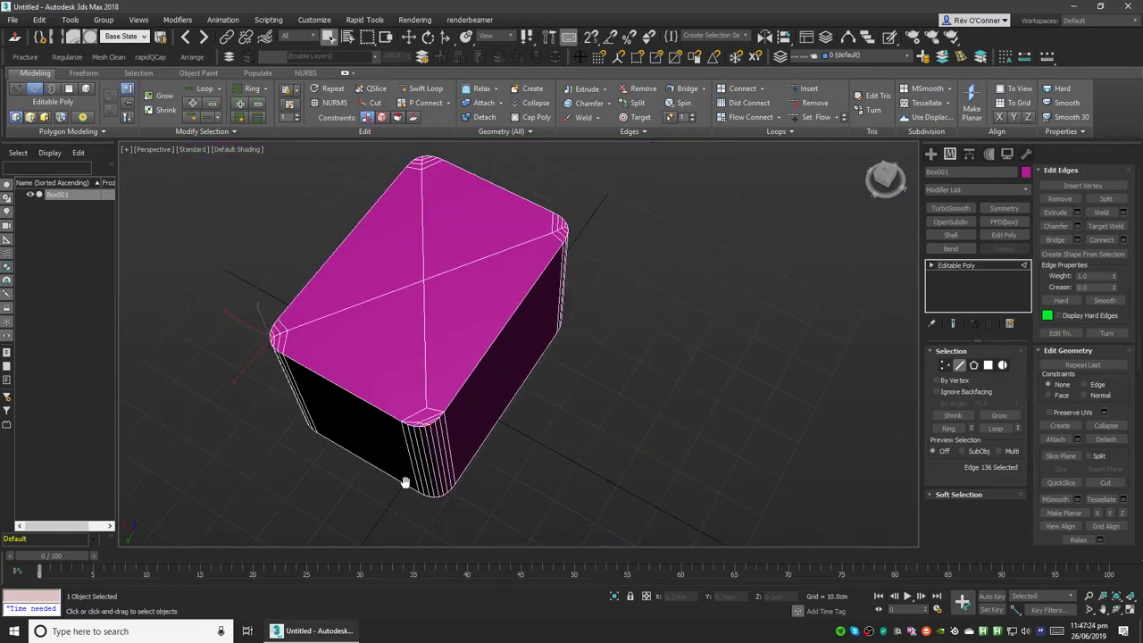
middle_click_drag(405, 482, 463, 446)
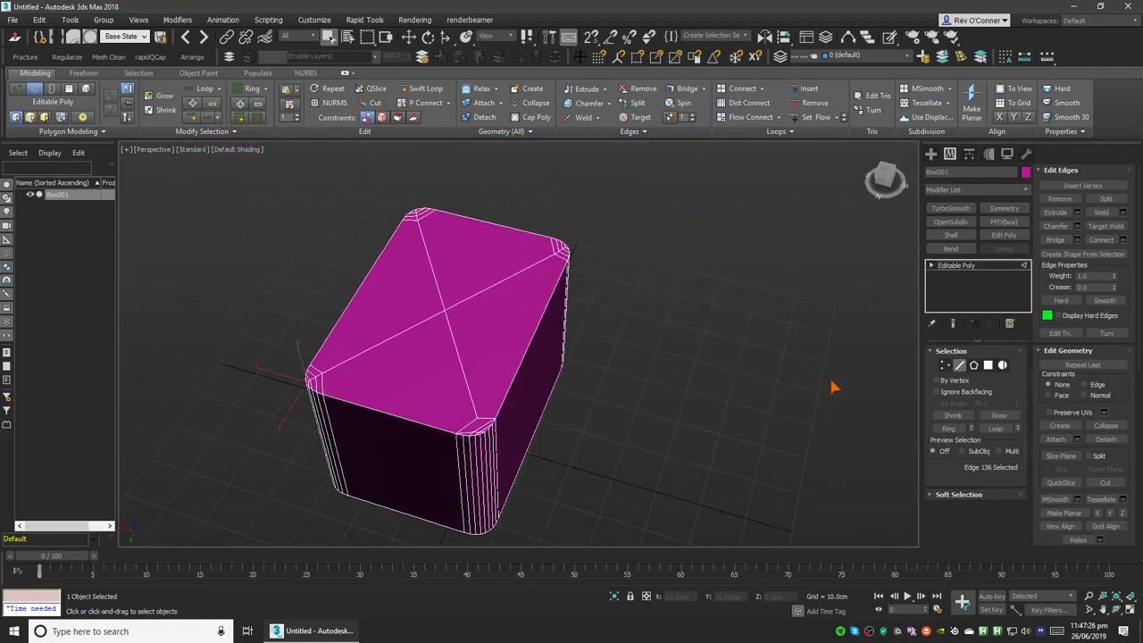
At polygon level, select all polygons, exclude the side and bottom ones, and delete the box's entire top face.
left_click(988, 364)
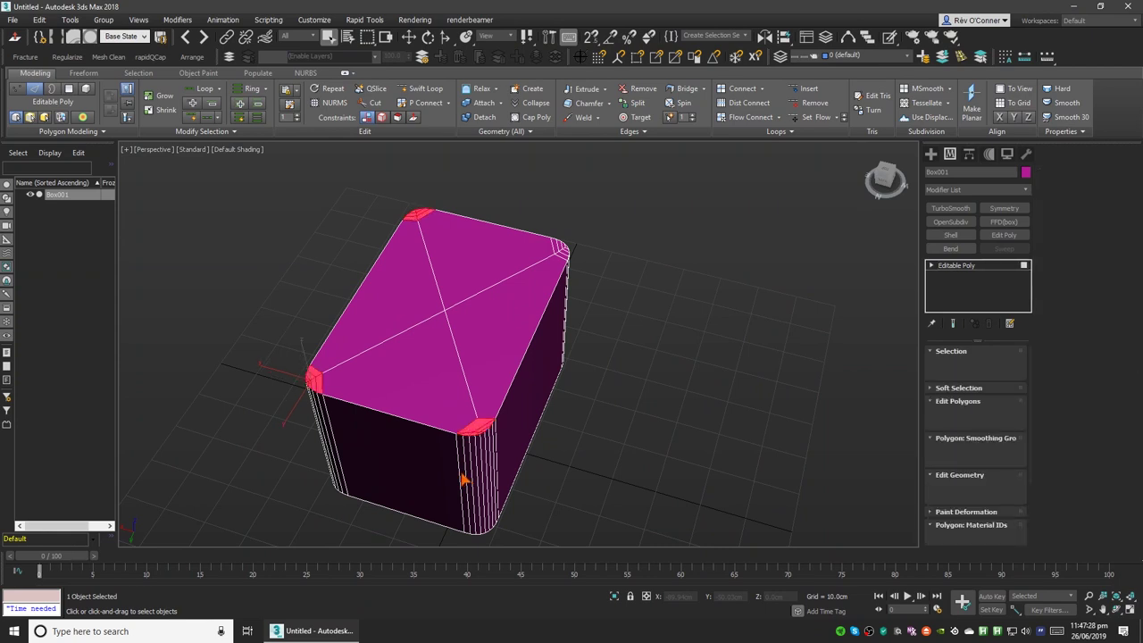
middle_click_drag(491, 496, 481, 423, "alt")
key("ctrl+a")
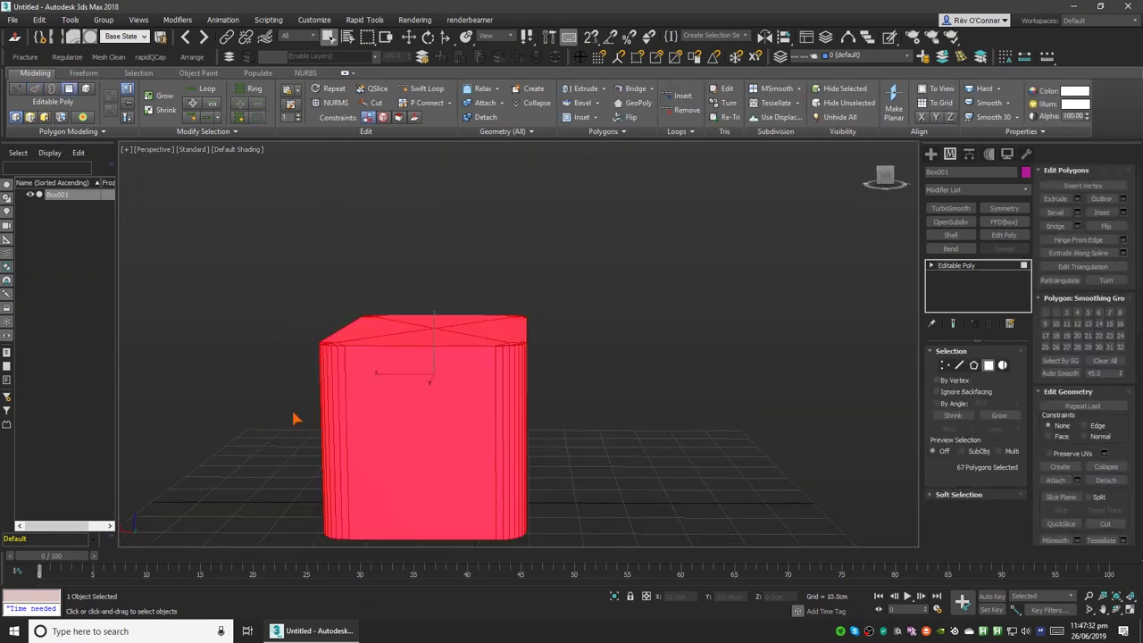
left_click_drag(365, 440, 184, 526, "alt")
middle_click_drag(456, 407, 371, 469, "alt")
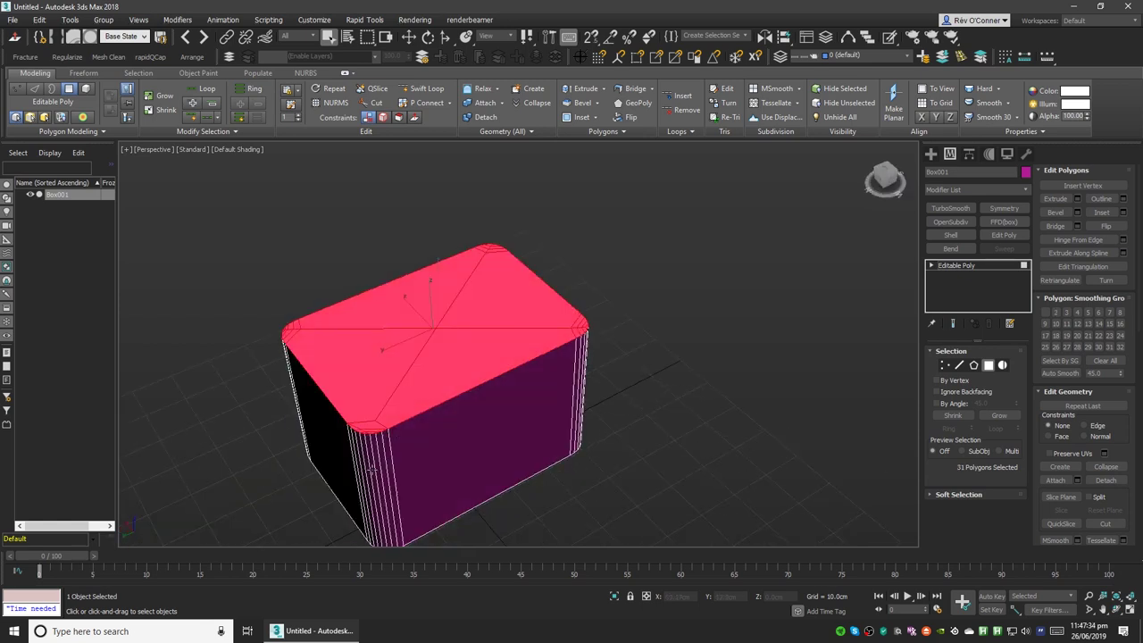
key("Delete")
key("End")
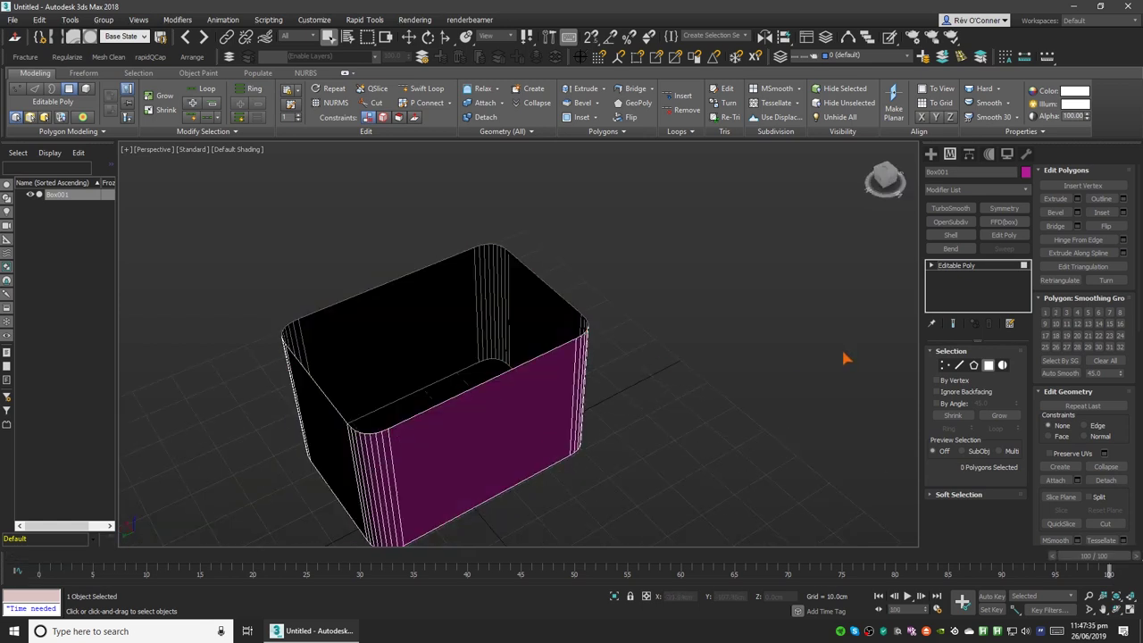
Select the open border around the box's top and cap it with the rapidQCap script.
left_click(974, 366)
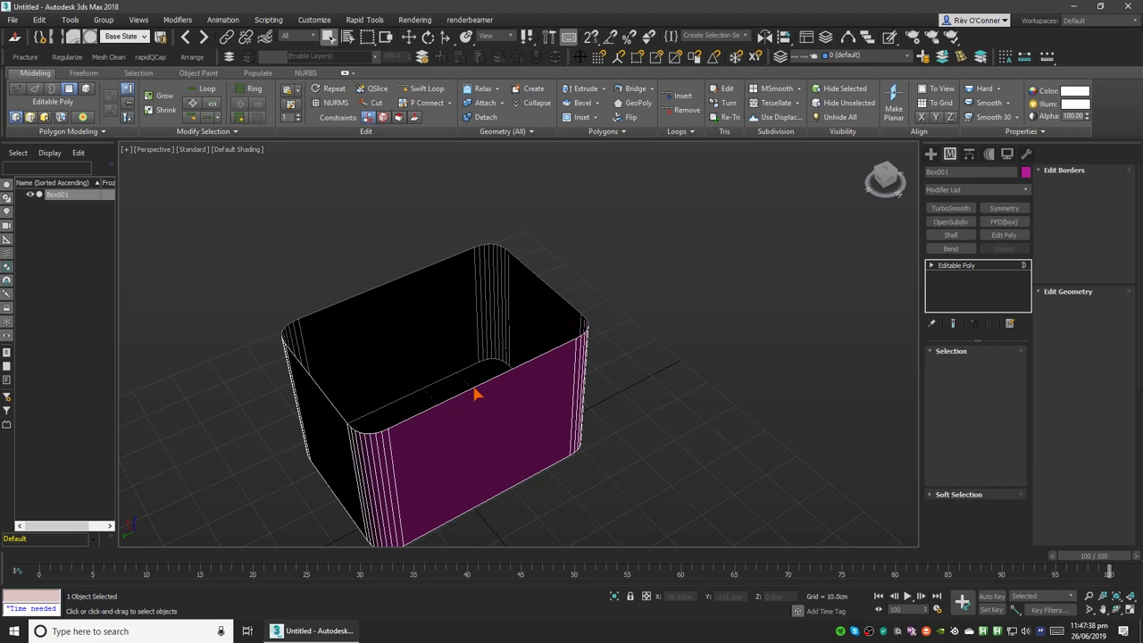
left_click(477, 394)
left_click(153, 57)
Examine the box's bottom polygon by selecting it, clear the selection, and inspect the newly capped top face.
middle_click_drag(396, 321, 487, 368, "alt")
left_click(469, 412)
key("4")
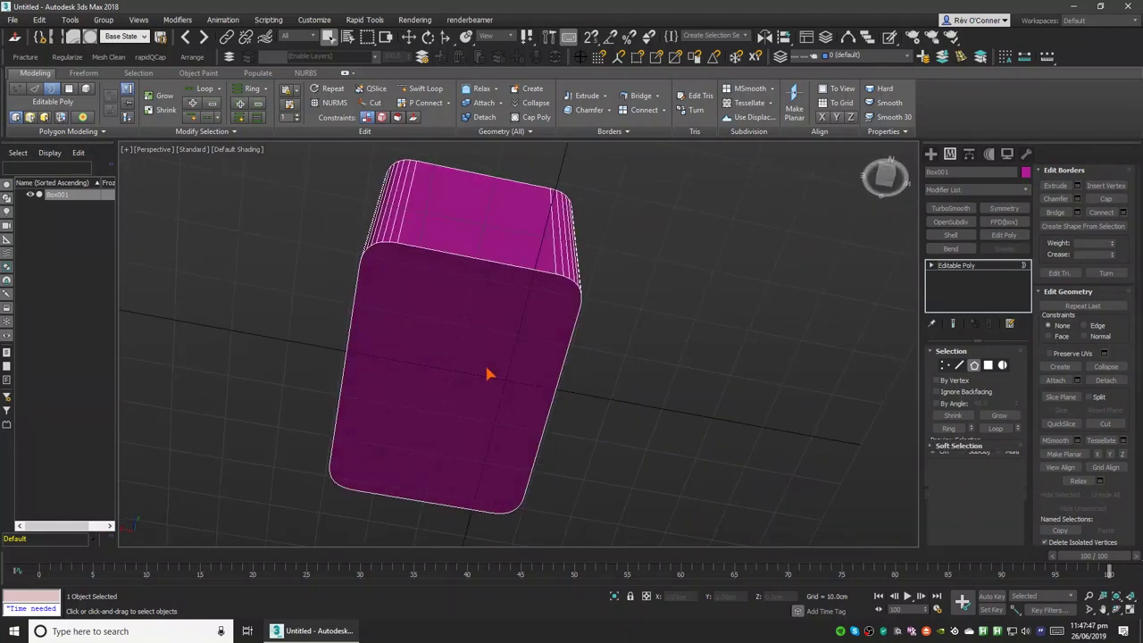
left_click(487, 375)
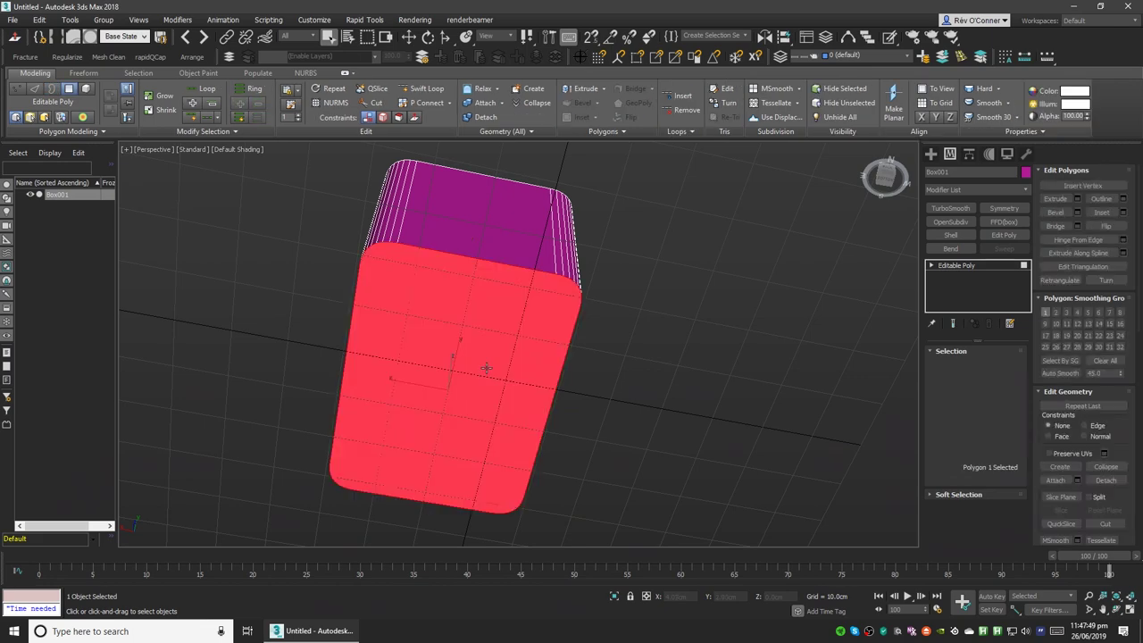
middle_click_drag(448, 403, 412, 485, "alt")
key("ctrl+d")
scroll(417, 424, "down", 3)
middle_click_drag(397, 434, 290, 310, "alt")
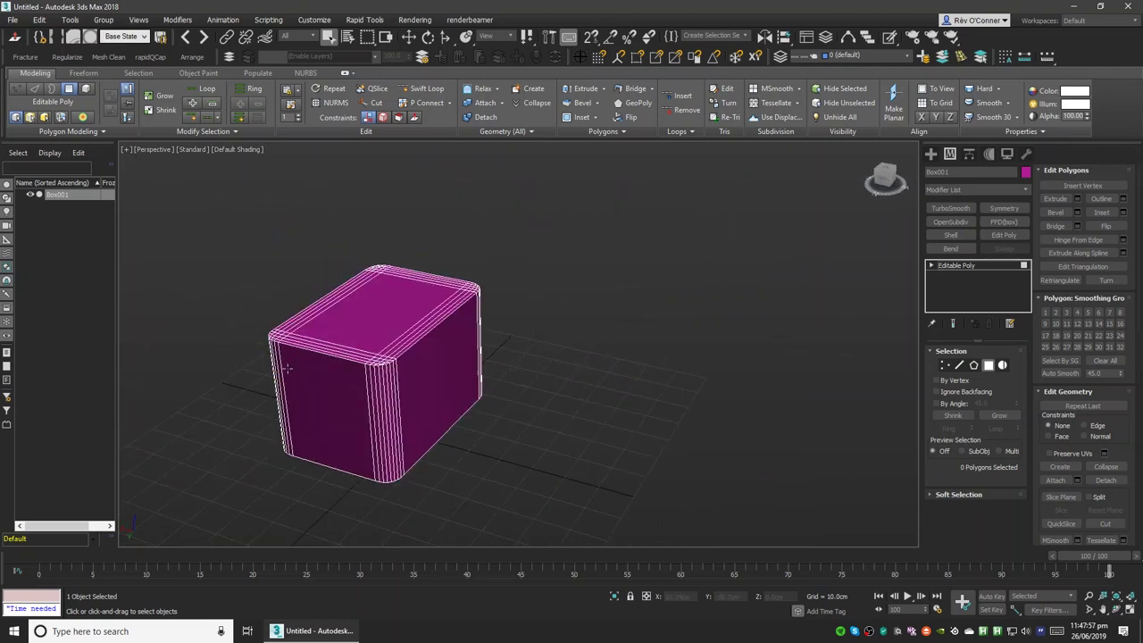